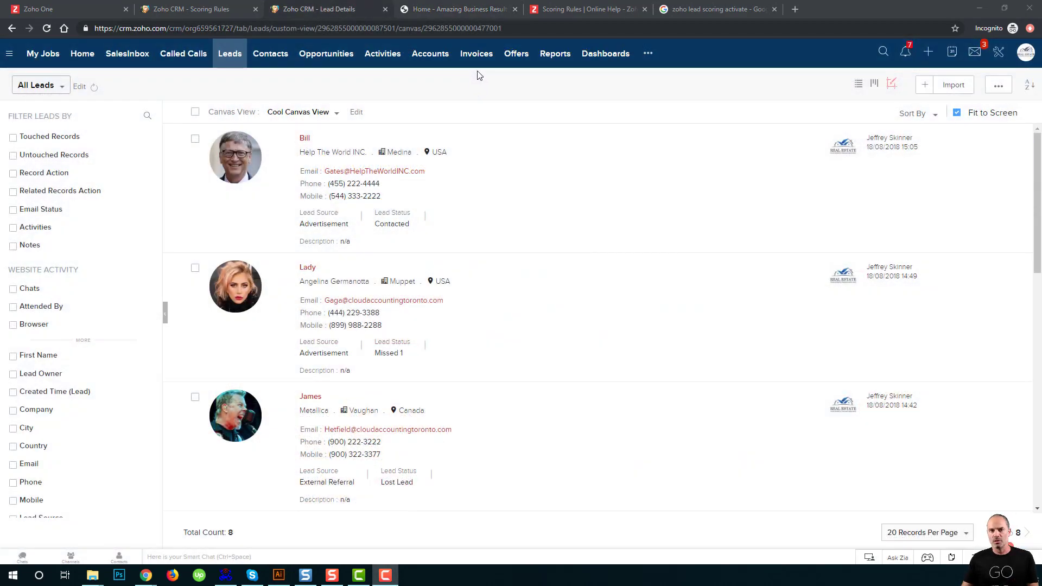
- Open the Help The World INC. lead and save its Lead Source as Referral instead of Advertisement
left_click(479, 75)
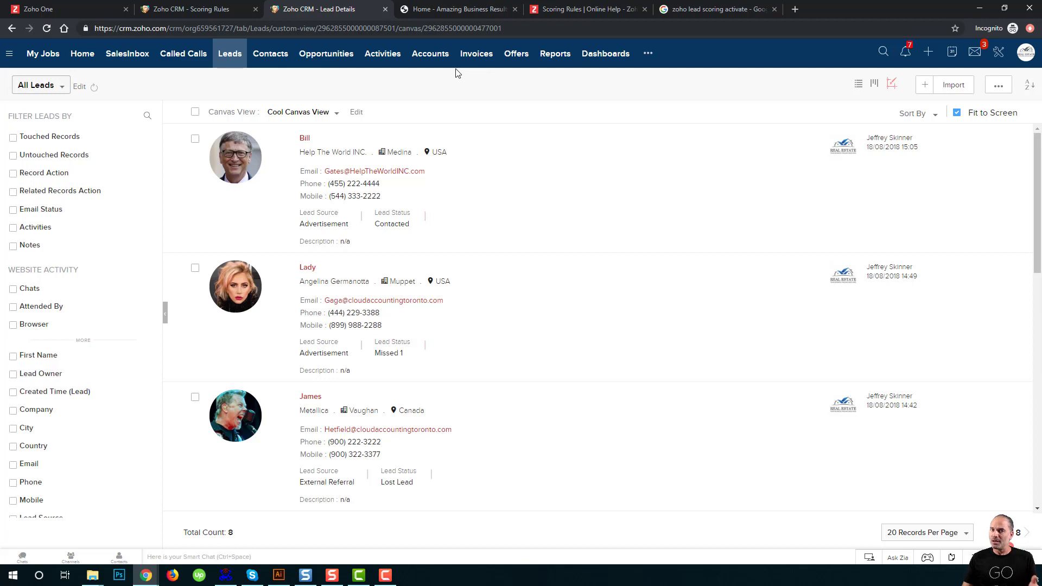
left_click(480, 156)
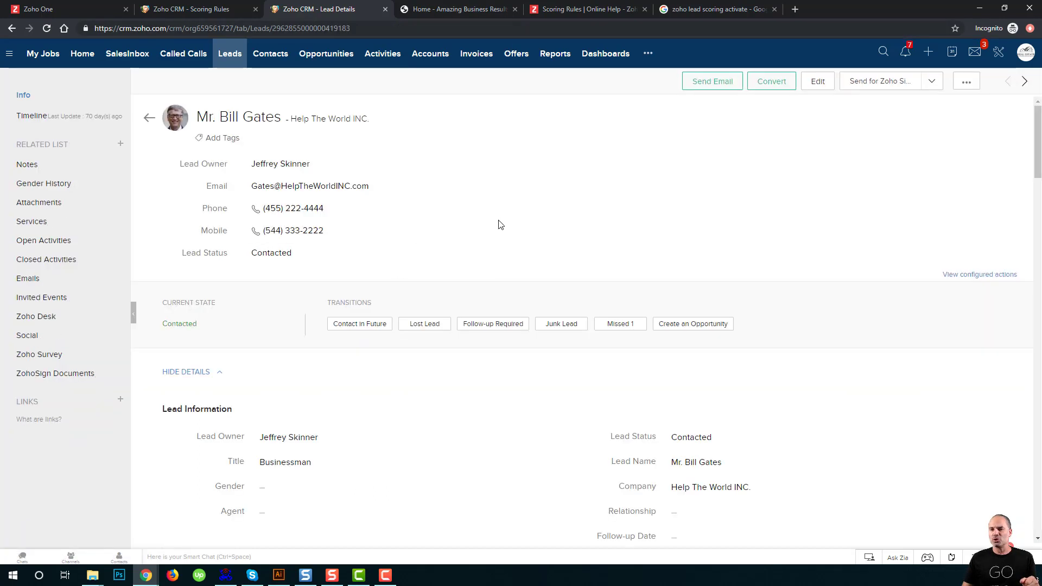
scroll(535, 235, "down", 15)
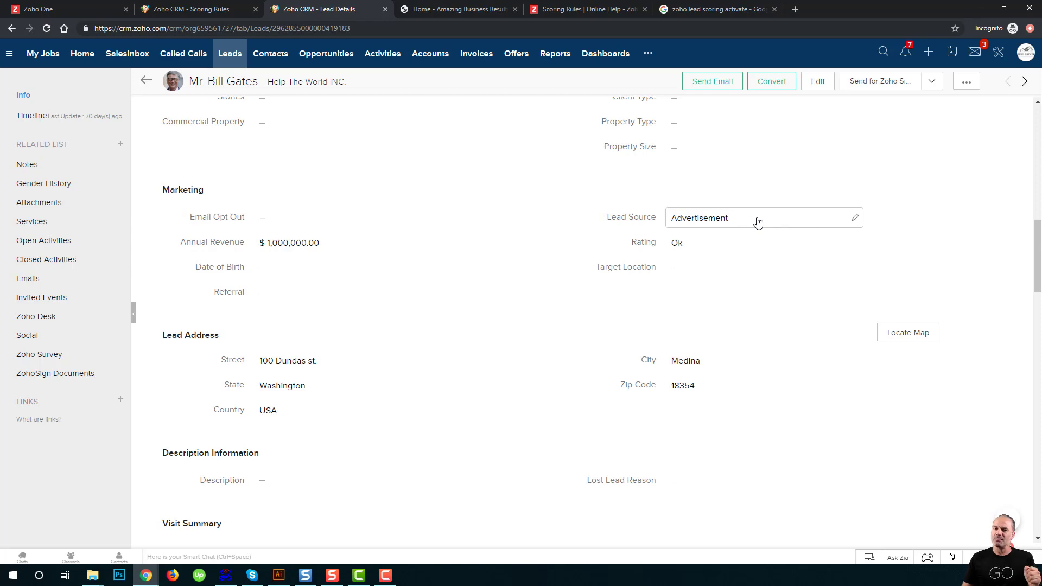
left_click(758, 223)
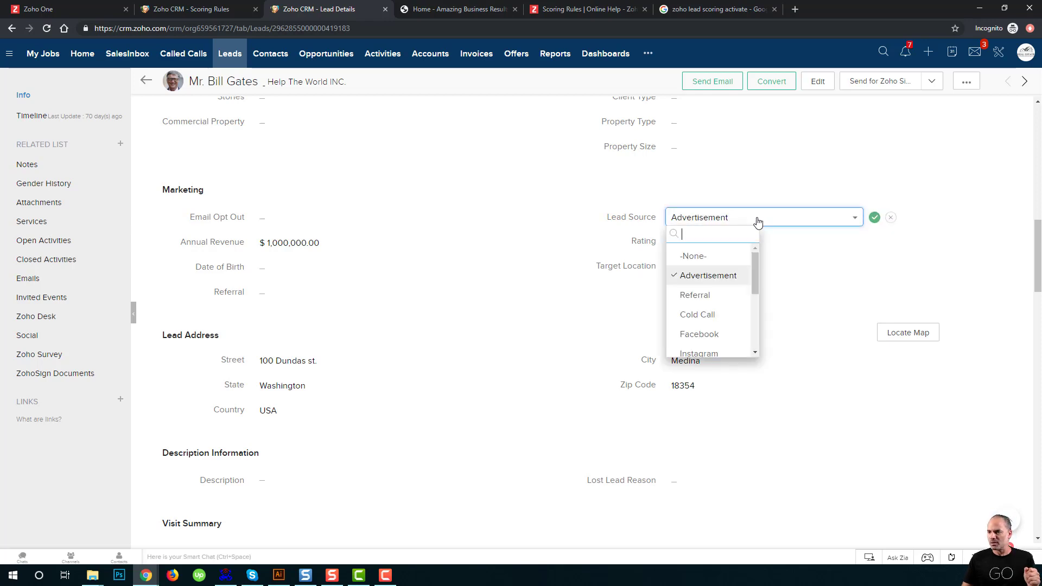
left_click(722, 294)
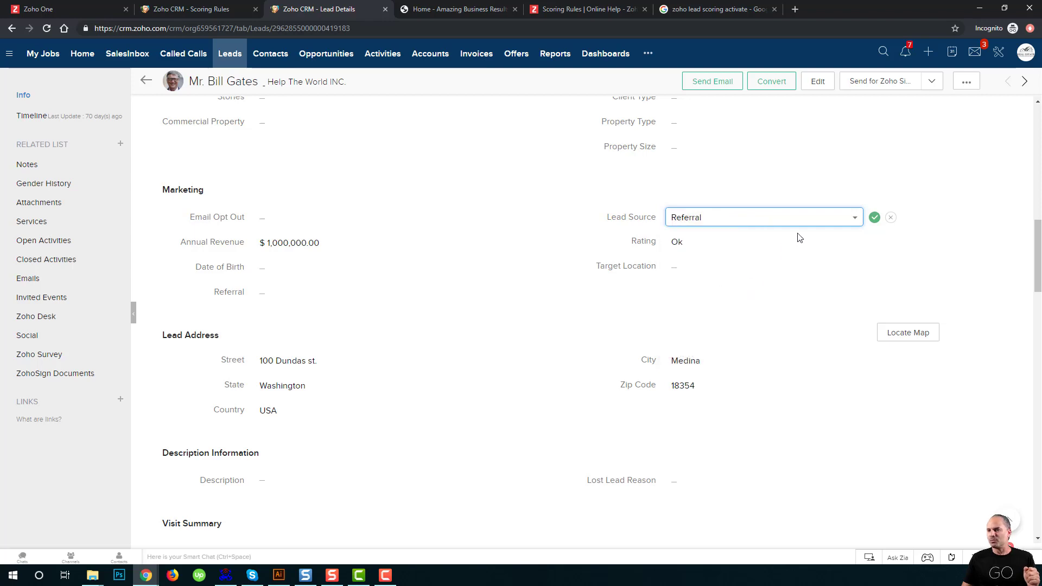
left_click(875, 220)
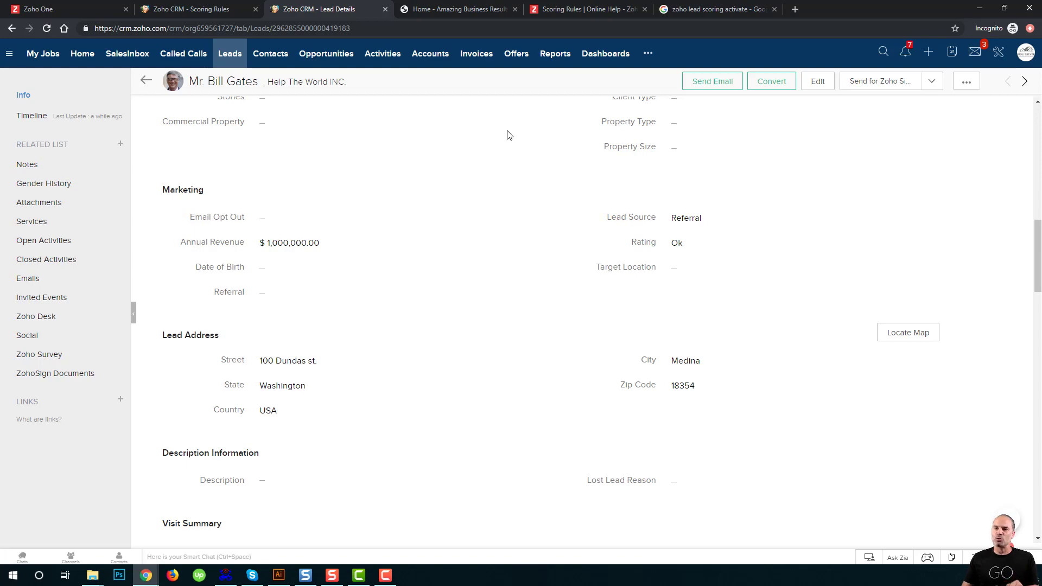
- Go through Setup to the Scoring Rules settings page
left_click(220, 15)
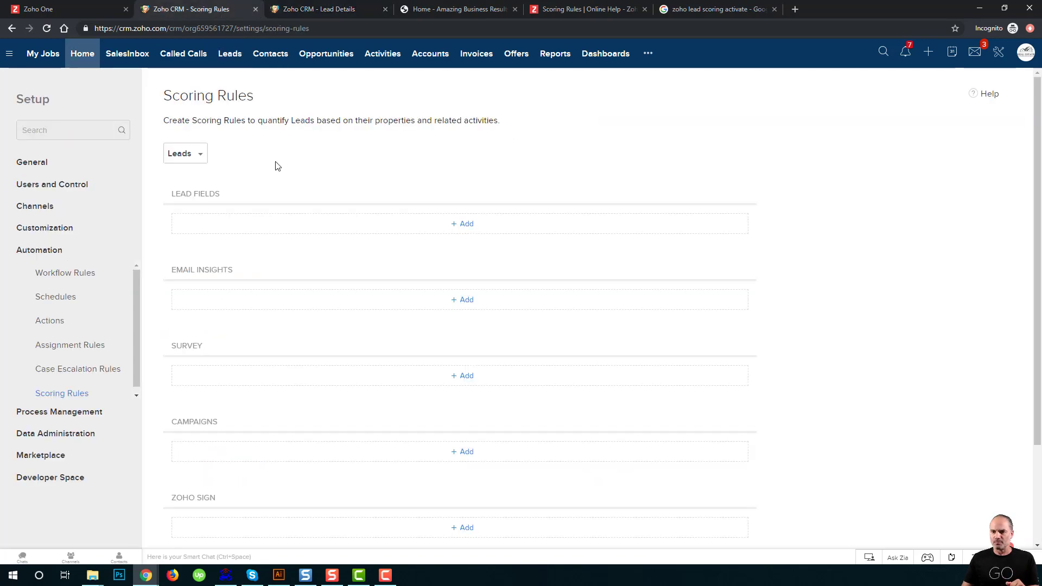
left_click(998, 52)
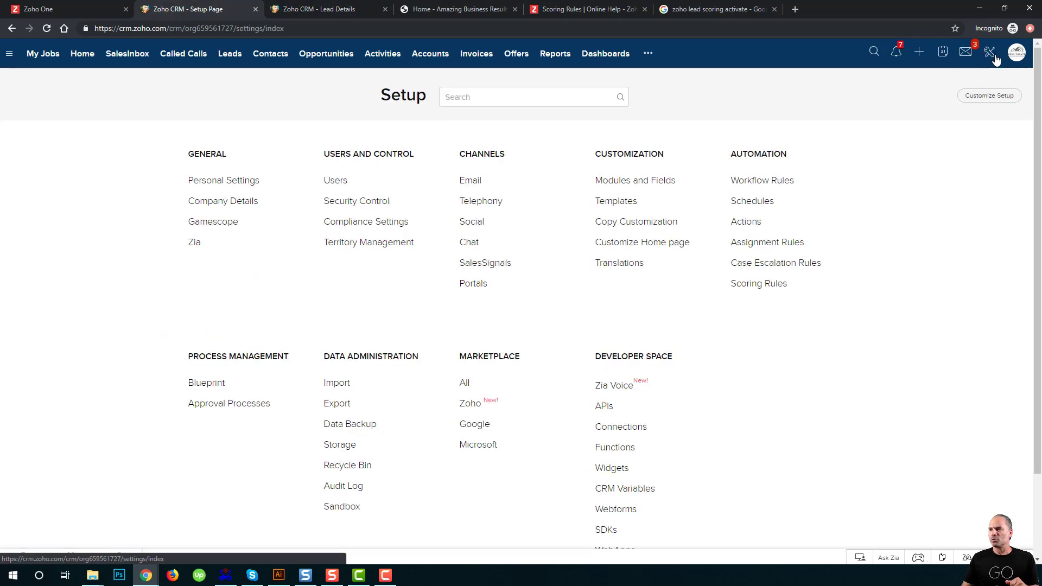
left_click(773, 288)
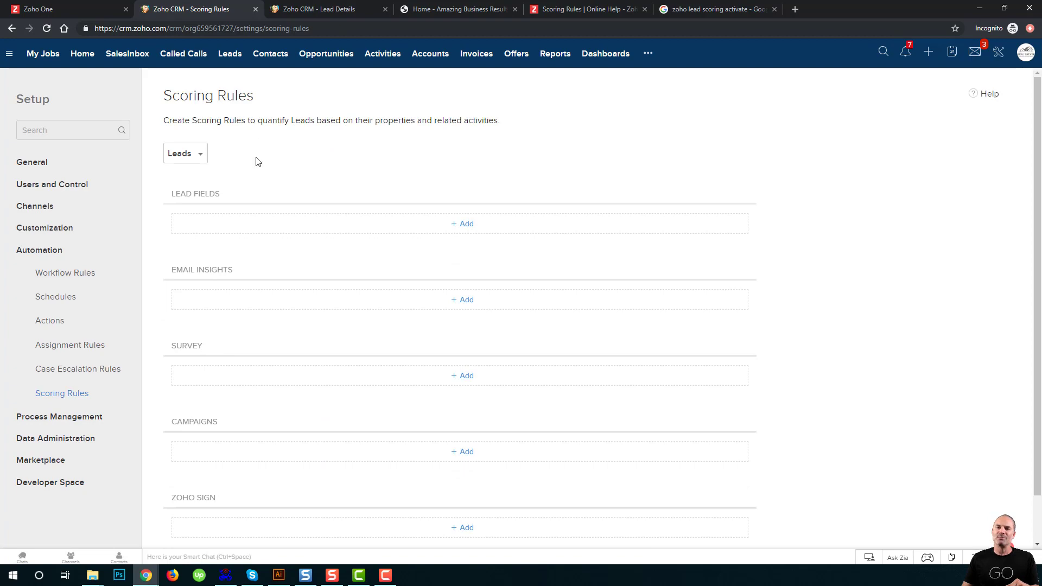
- Check the leads list's column chooser for a 'score' column, then return to Scoring Rules
left_click(314, 7)
scroll(751, 107, "up", 15)
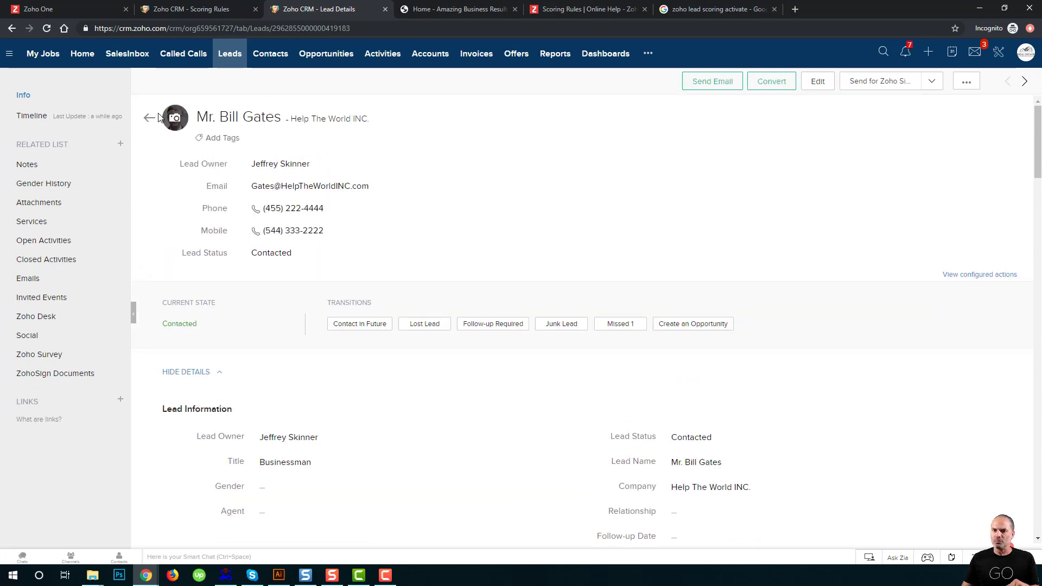
left_click(149, 117)
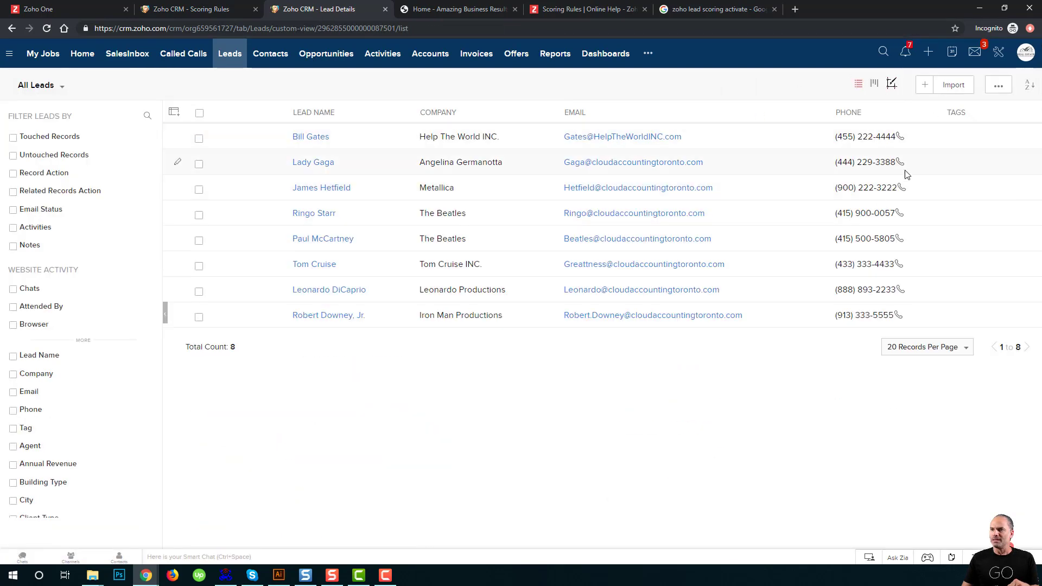
left_click(174, 115)
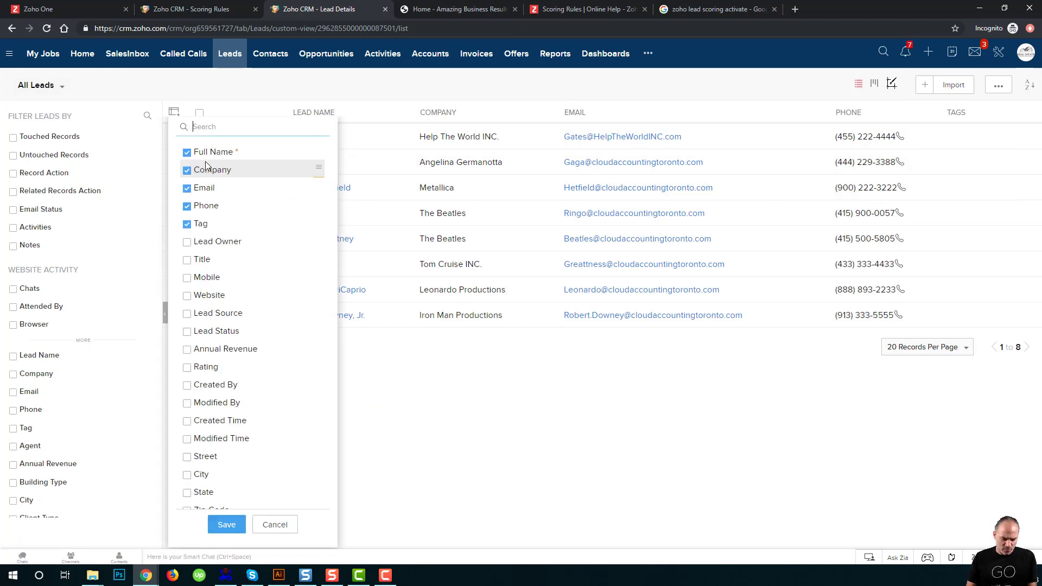
scroll(199, 163, "down", 5)
type("score")
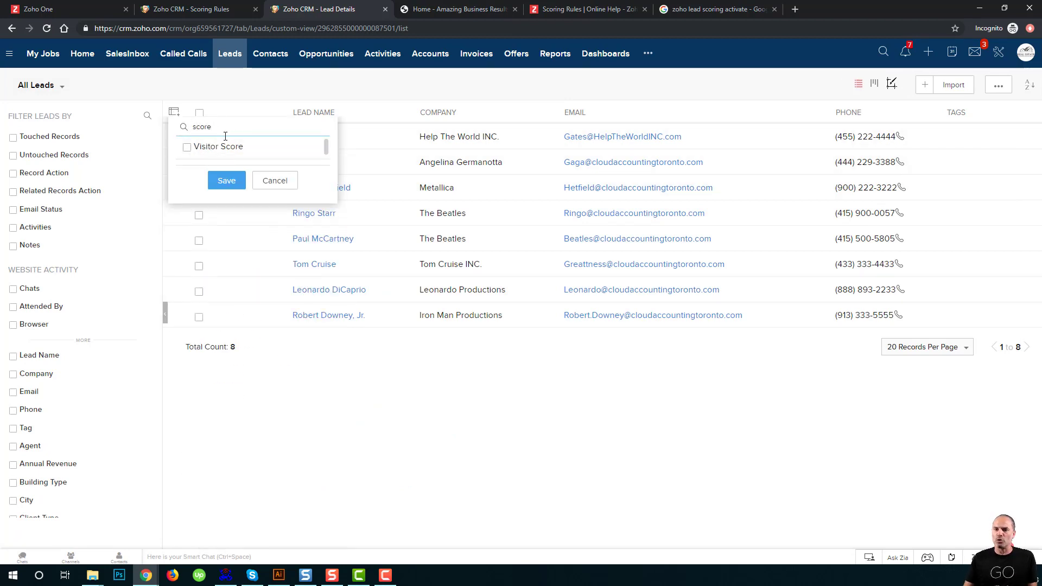
left_click_drag(236, 128, 168, 133)
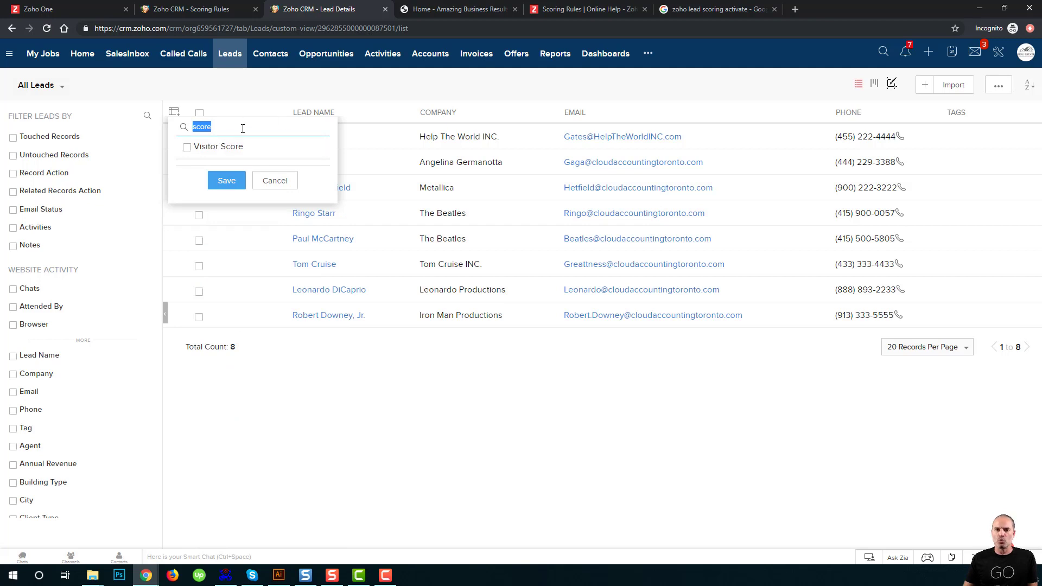
left_click(275, 181)
left_click(231, 11)
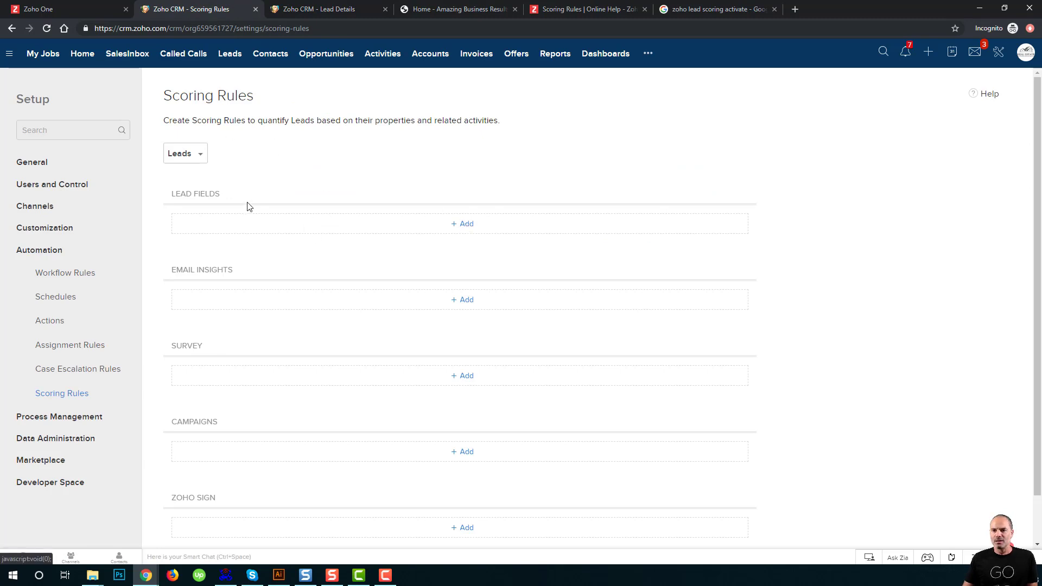
- Keep Leads as the scored module and start a Lead Field rule on Lead Source 'is'
left_click(196, 158)
left_click(293, 156)
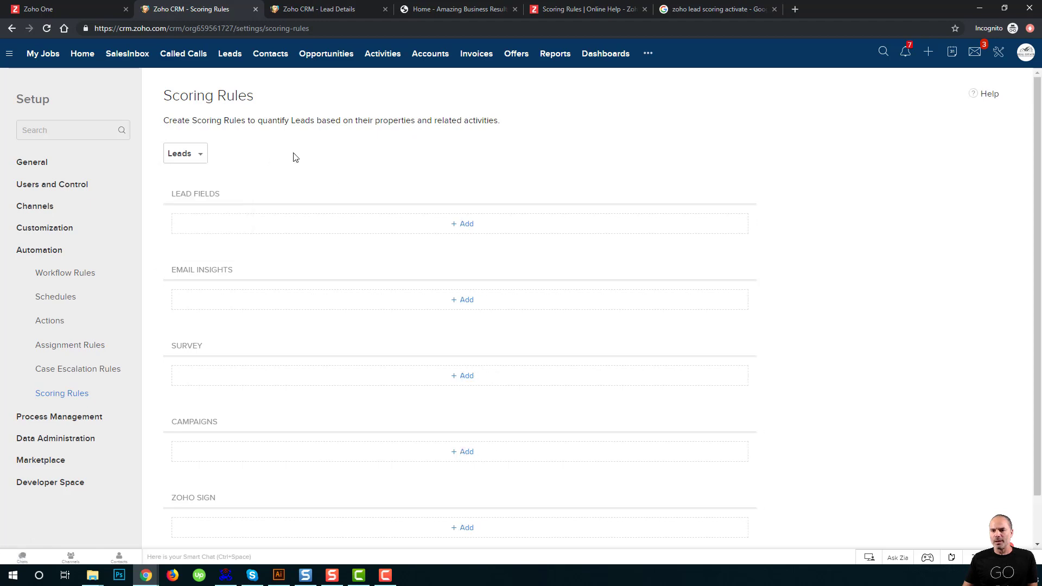
left_click(469, 227)
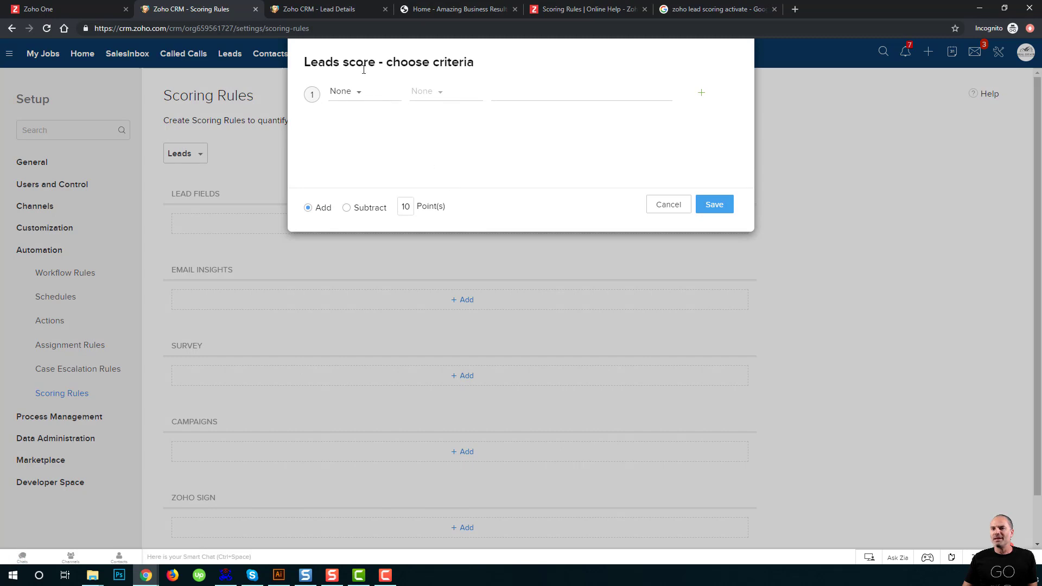
left_click(368, 103)
type("le")
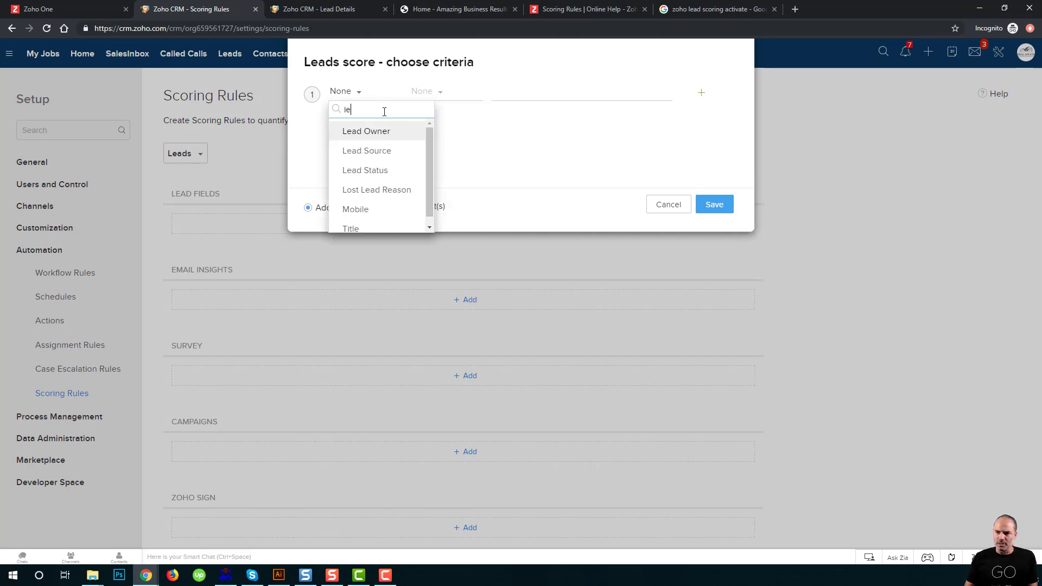
left_click(384, 151)
left_click(437, 93)
left_click(463, 136)
- Match Lead Source values Friend and Referral and save the 10-point rule
left_click(538, 90)
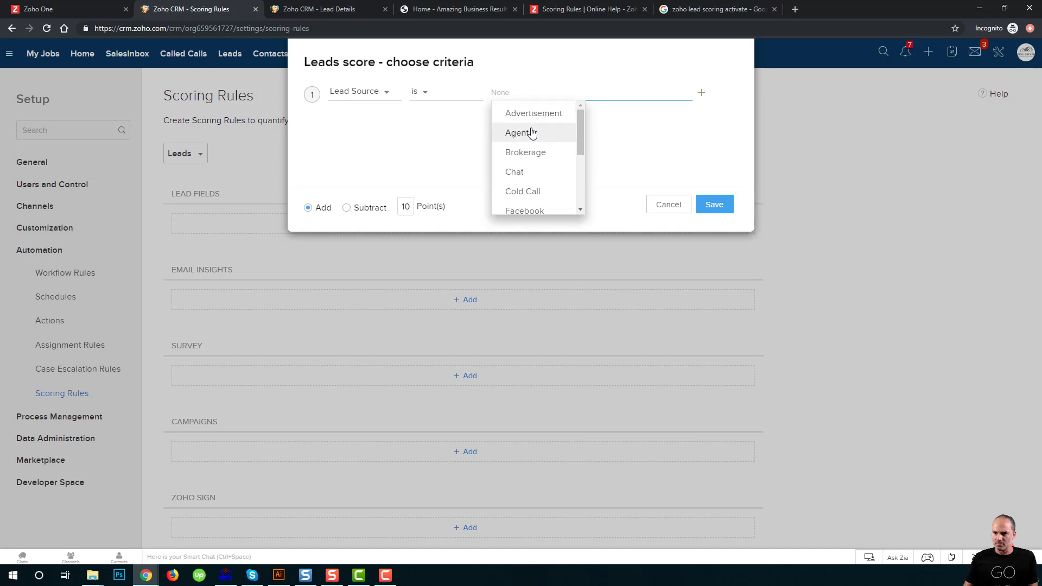
type("fr")
left_click(528, 132)
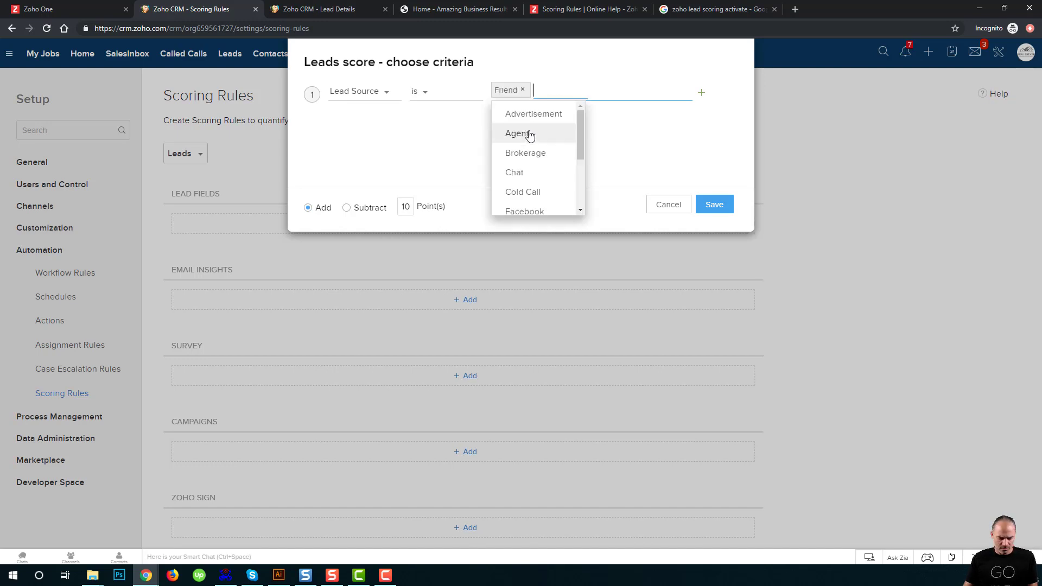
type("ref")
left_click(524, 133)
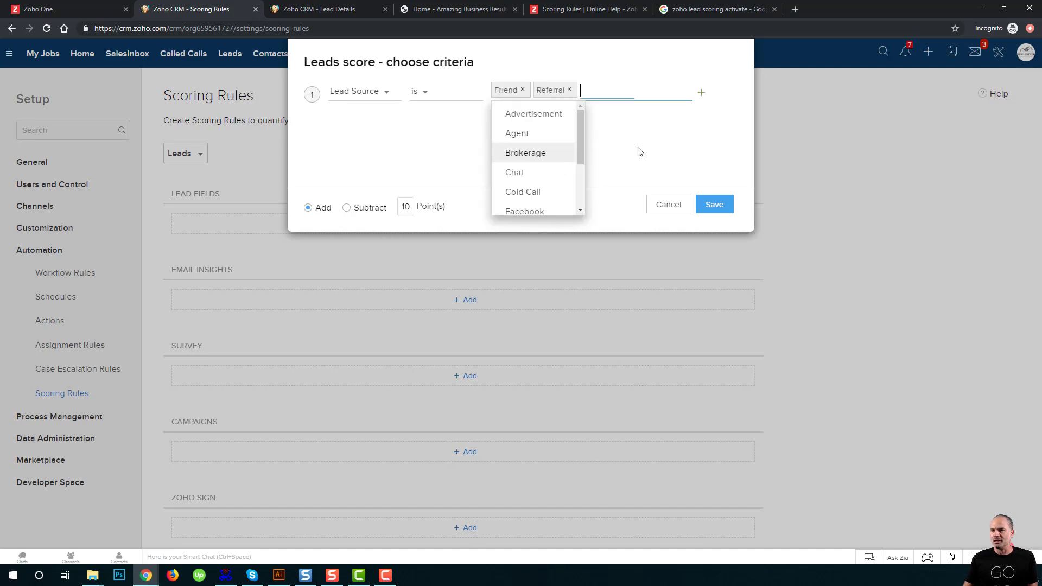
left_click(420, 208)
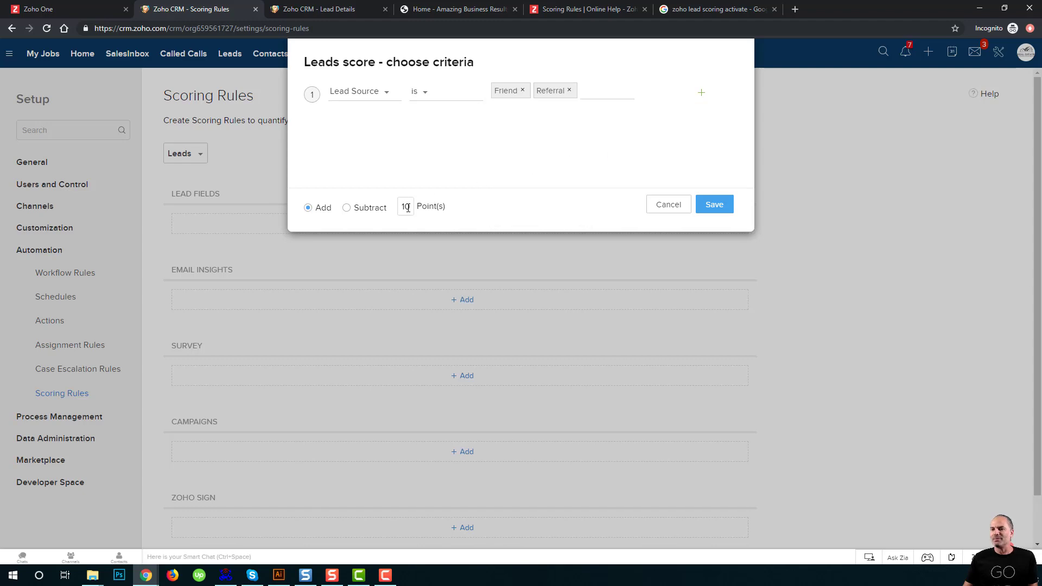
left_click(722, 207)
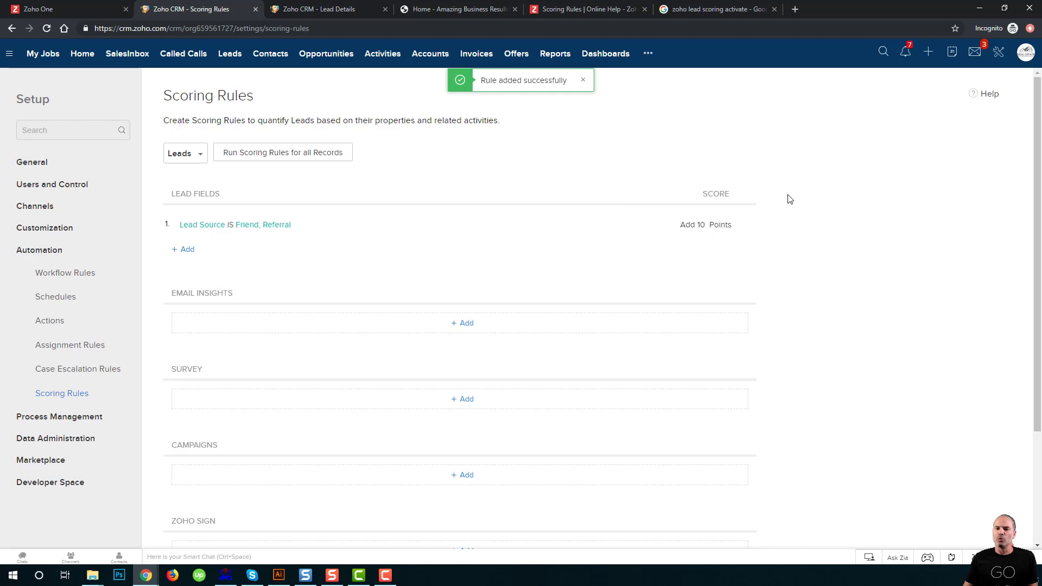
scroll(619, 275, "down", 1)
- Award 5 points per incoming email response and 2 points per email click
left_click(477, 268)
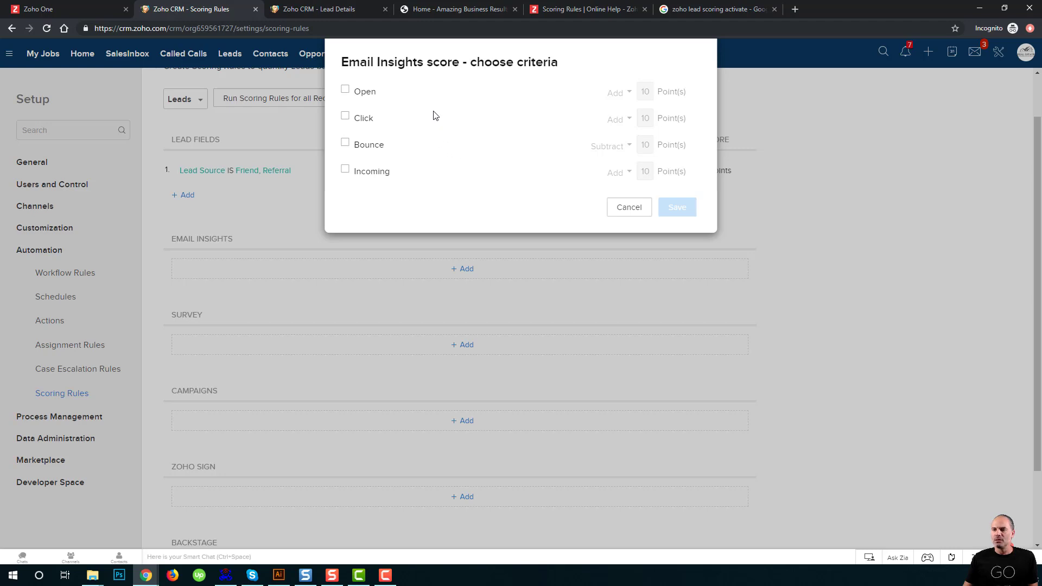
left_click(345, 170)
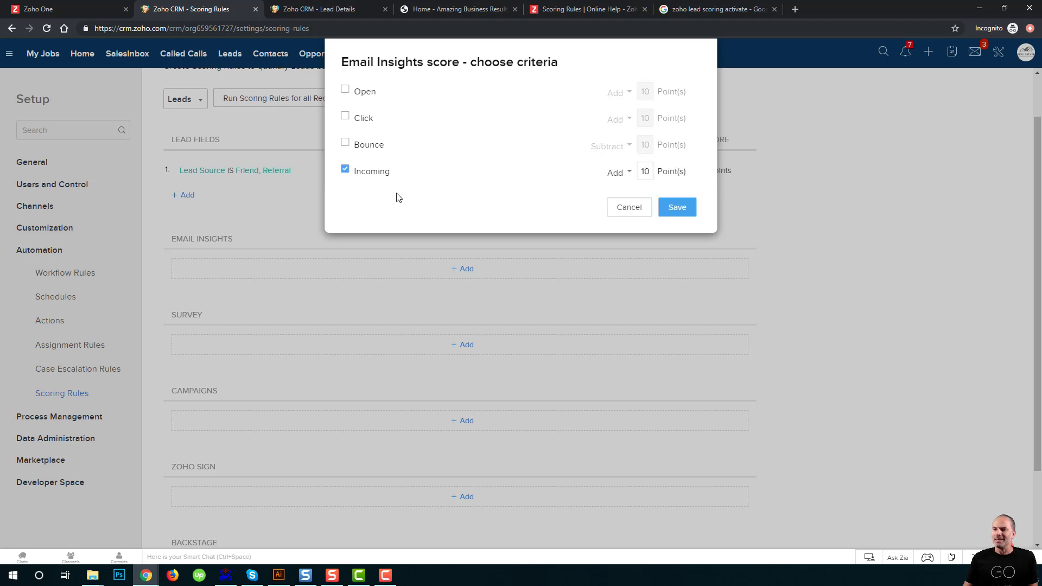
double_click(645, 171)
type("5")
left_click(346, 116)
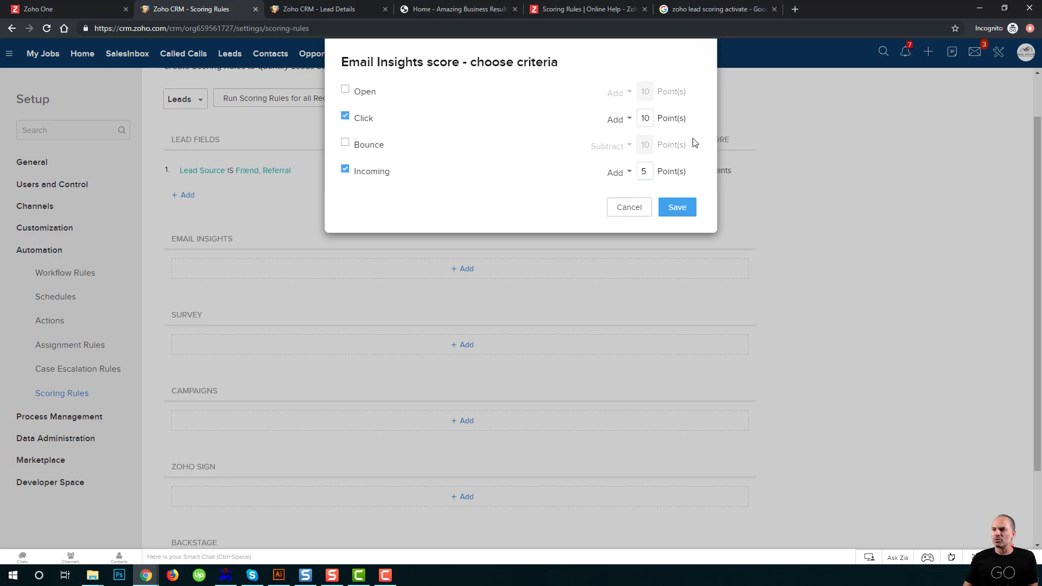
double_click(652, 117)
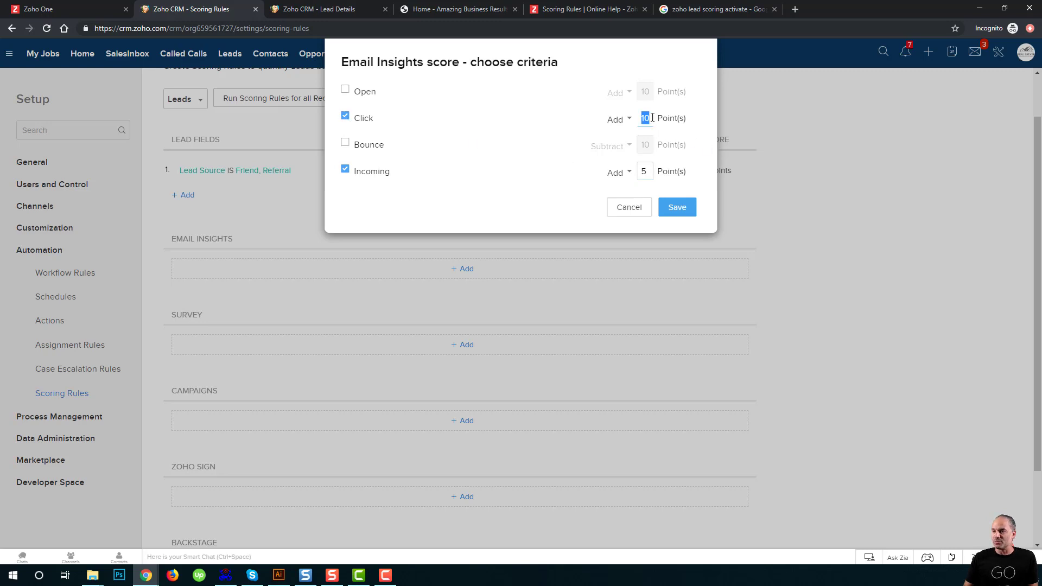
type("4")
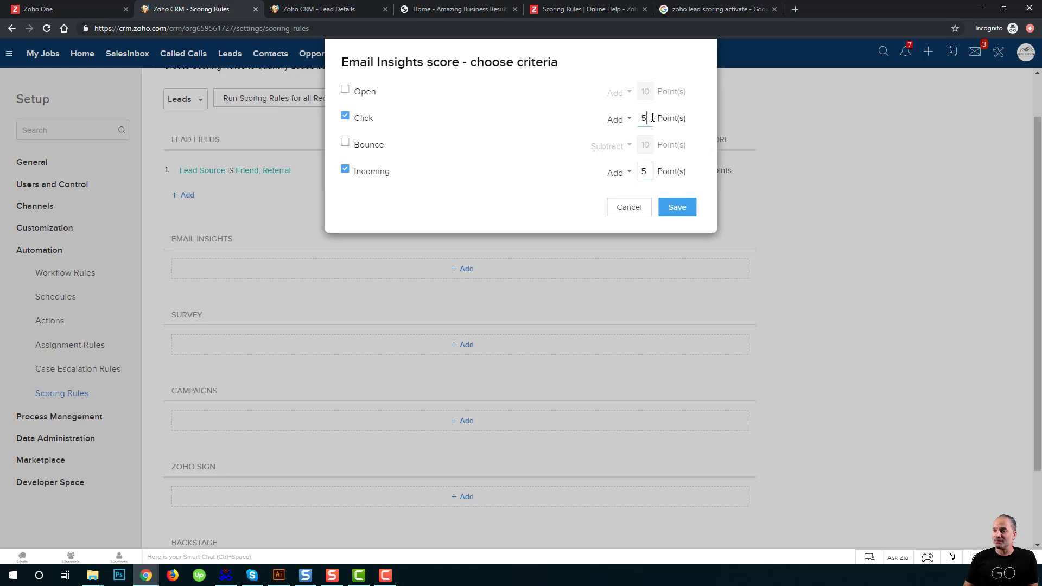
key("Down")
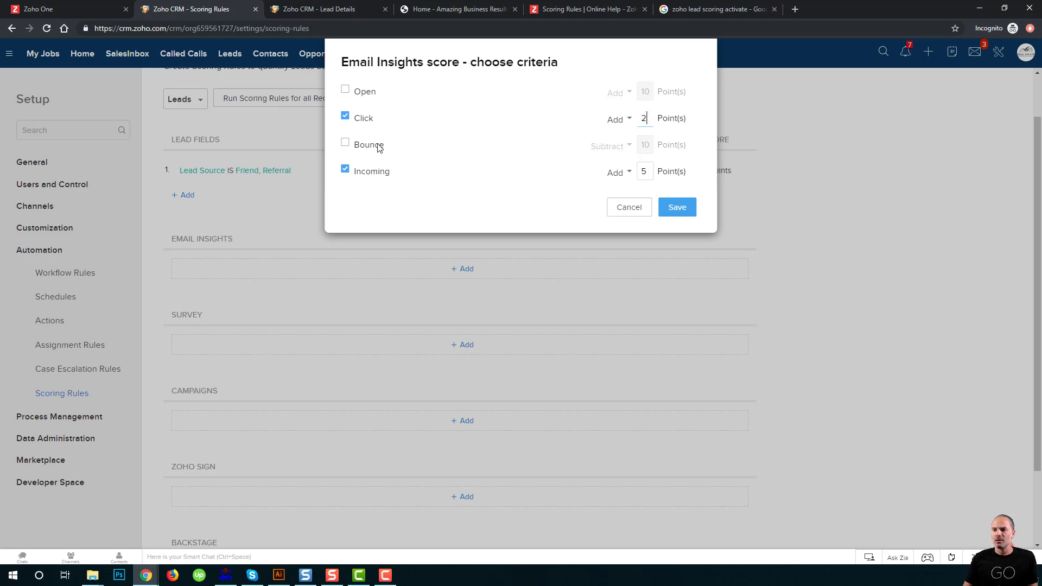
- Subtract 10 points per bounce, add 1 point per open, and save the Email Insights scoring
left_click(347, 143)
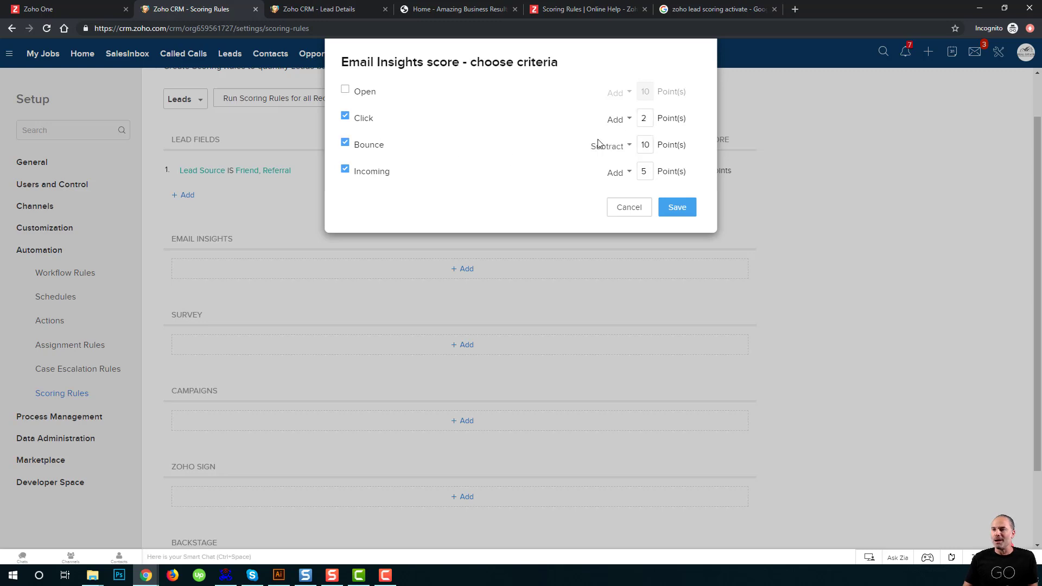
double_click(645, 145)
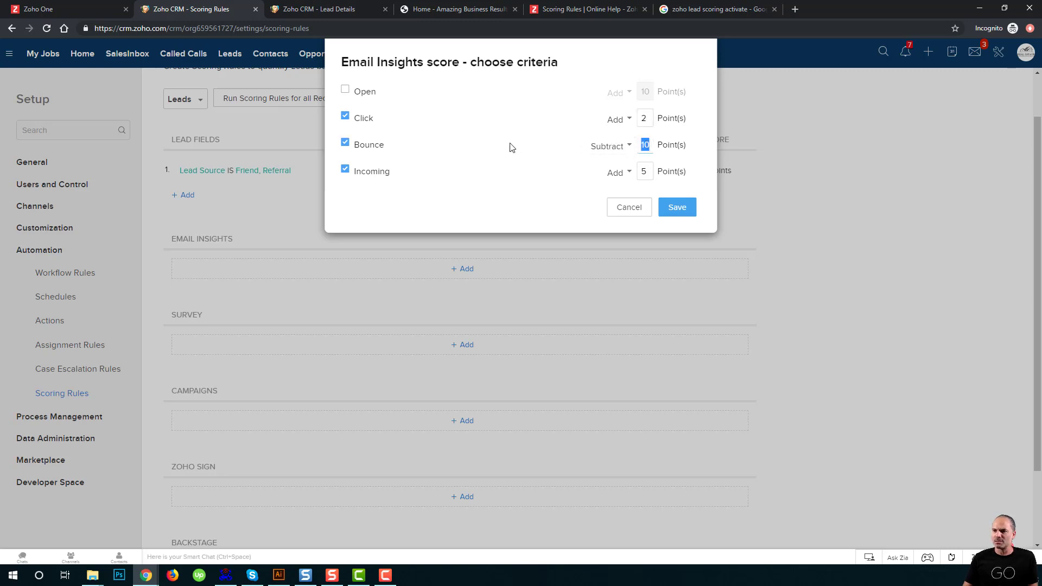
left_click(348, 92)
left_click(645, 91)
key("BackSpace")
key("BackSpace")
type("1")
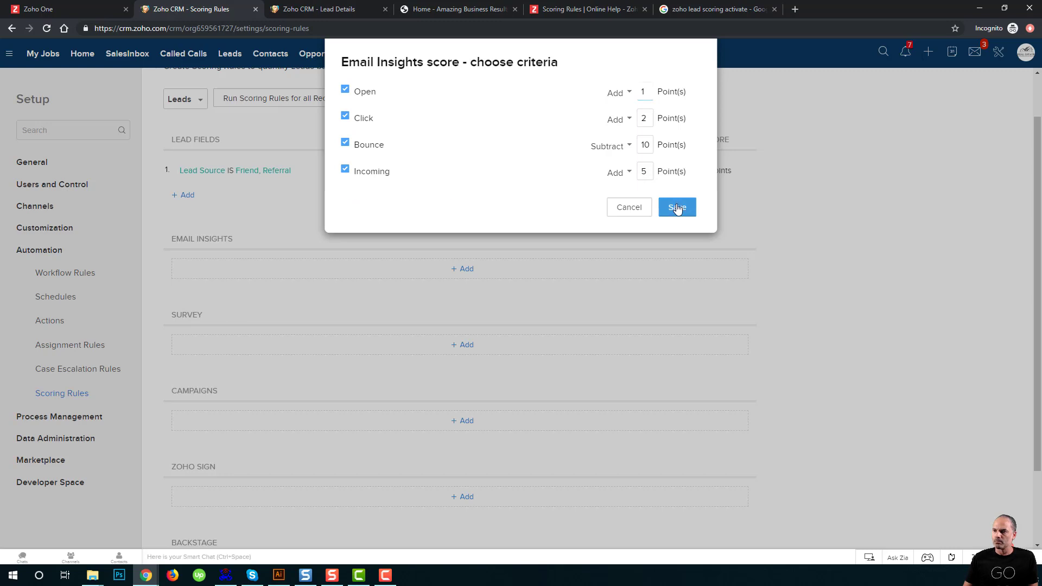
left_click(677, 207)
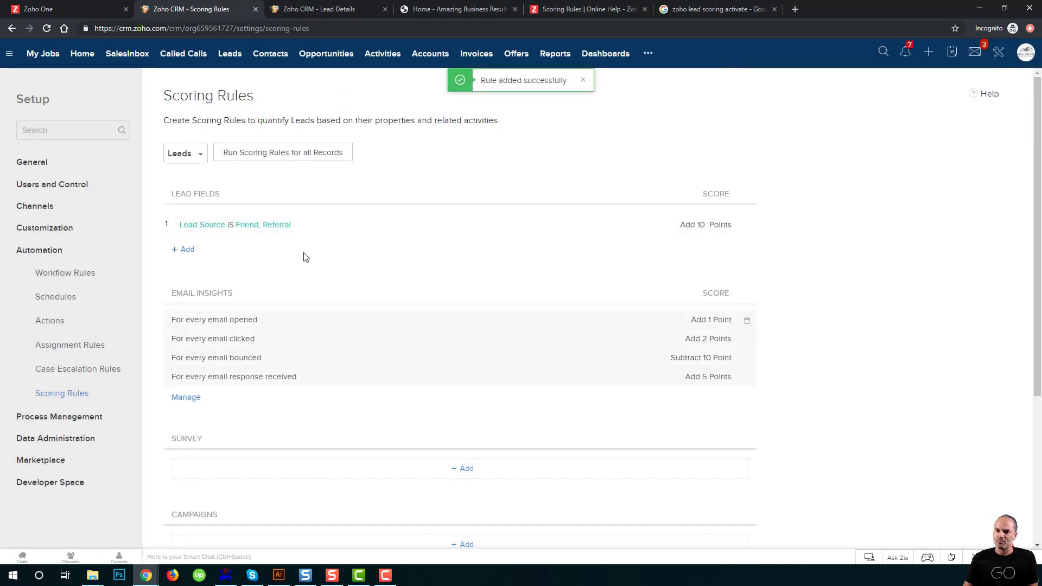
- Reload the leads list so the Score column appears, showing all 8 leads at 0
left_click(322, 9)
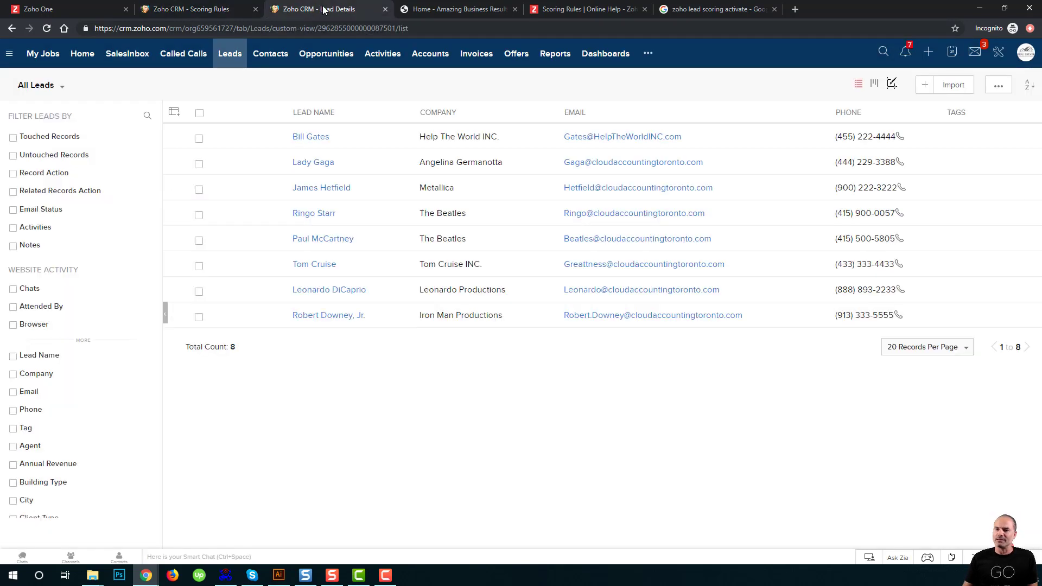
left_click(47, 28)
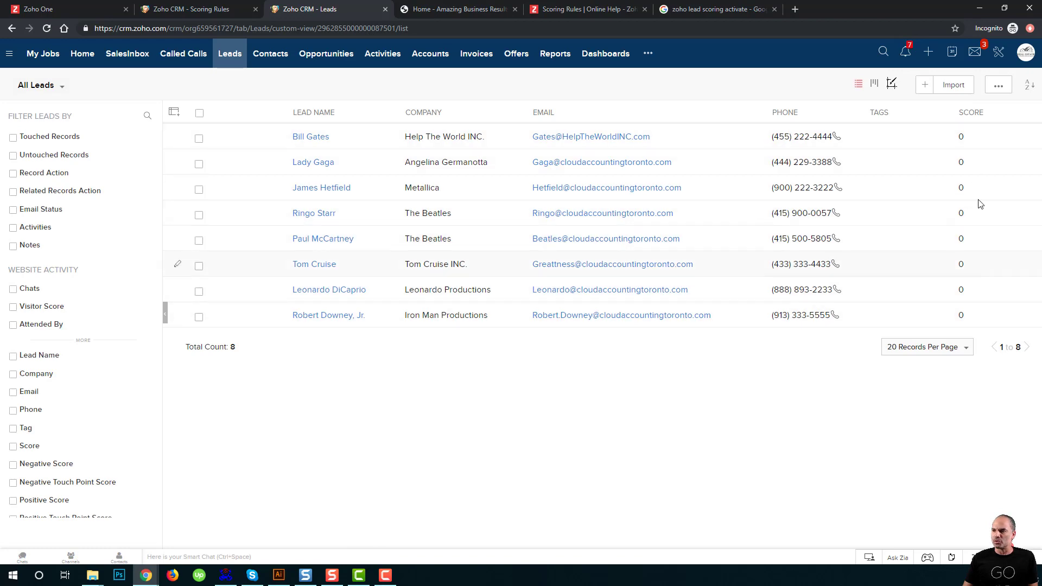
- Set Help The World INC.'s Lead Source to Friend and return to the list, where it scores 10
left_click(310, 140)
scroll(829, 354, "down", 8)
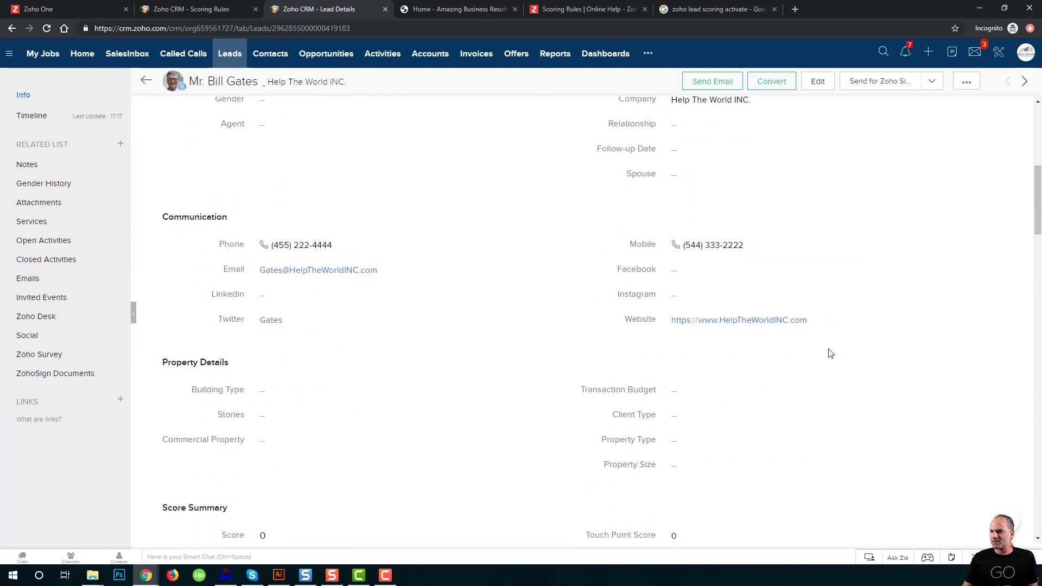
scroll(828, 353, "down", 9)
left_click(714, 187)
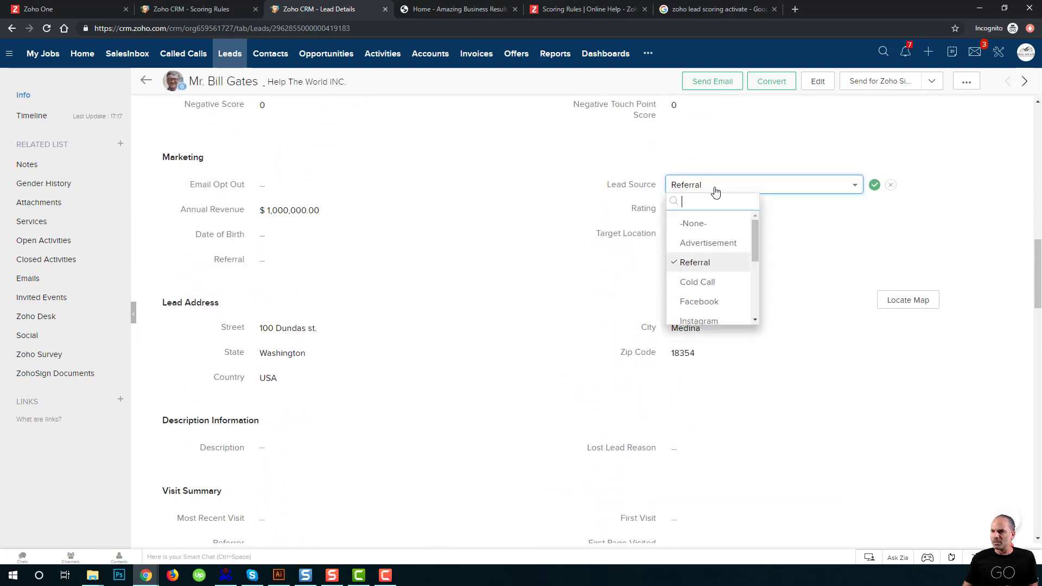
type("fri")
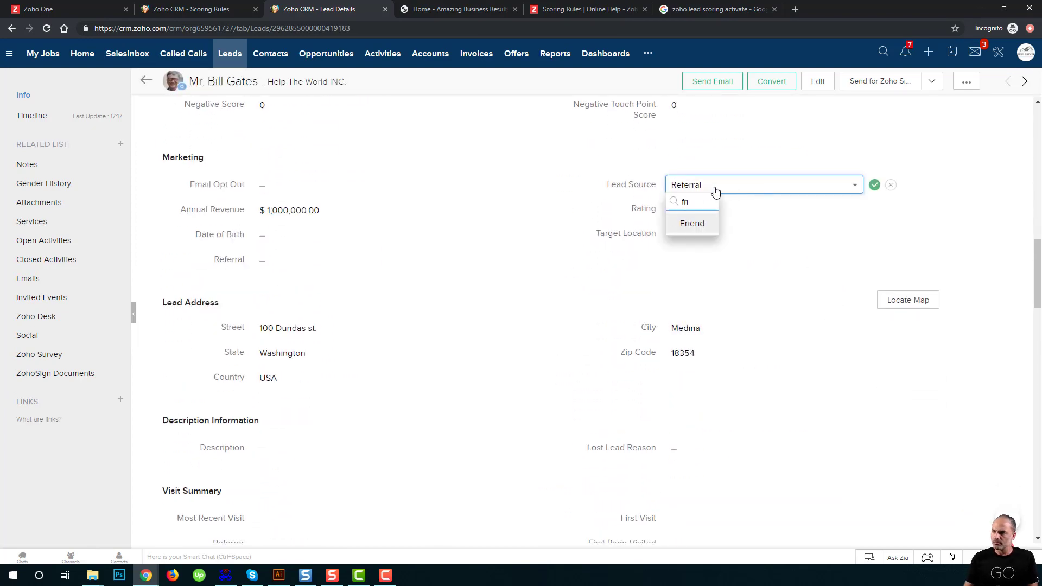
left_click(700, 224)
left_click(875, 185)
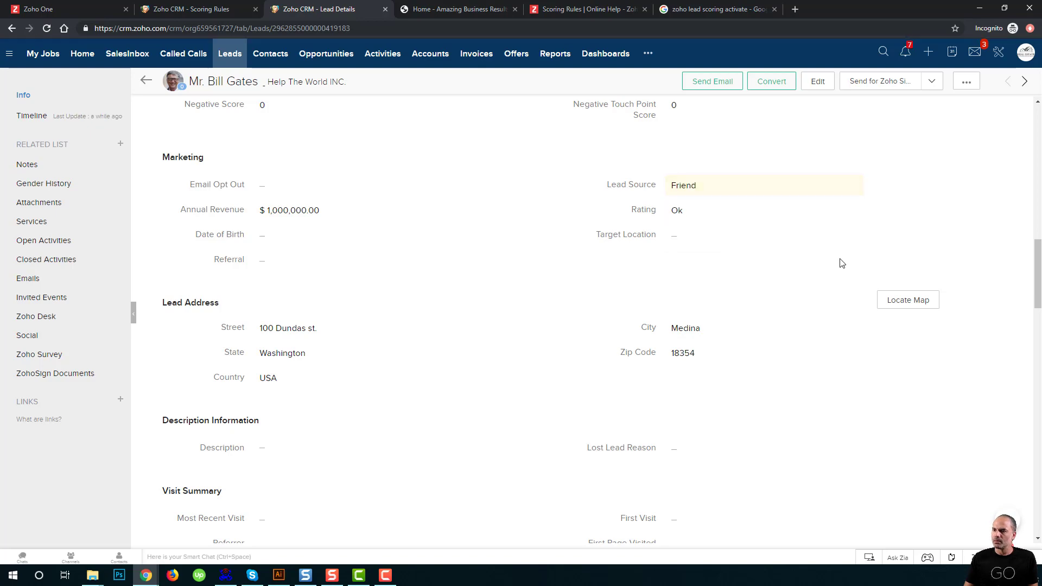
scroll(664, 181, "up", 10)
left_click(238, 57)
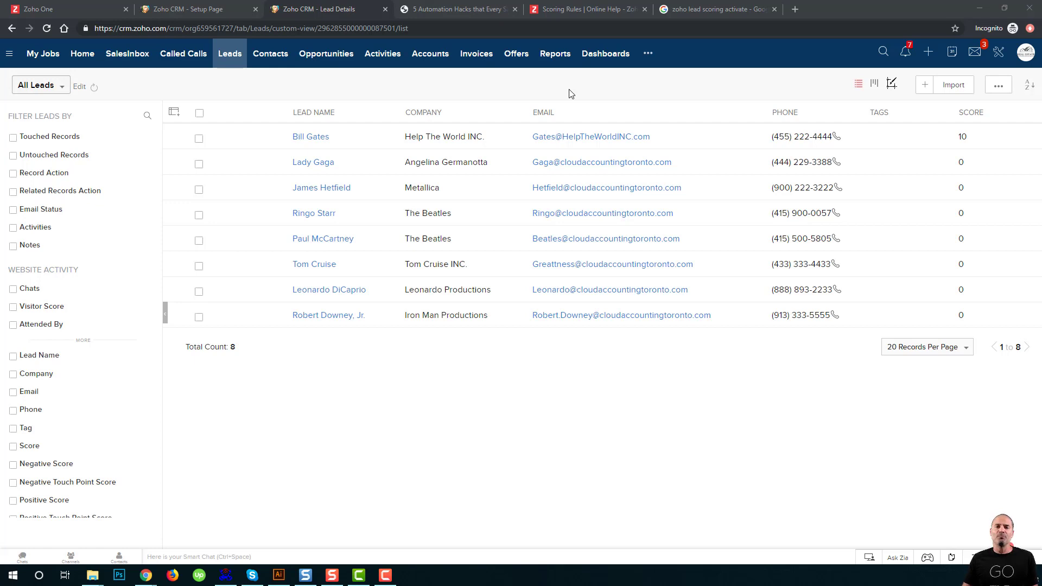
- Open Setup > Assignment Rules and view the New Leads Assignment rule
left_click(997, 55)
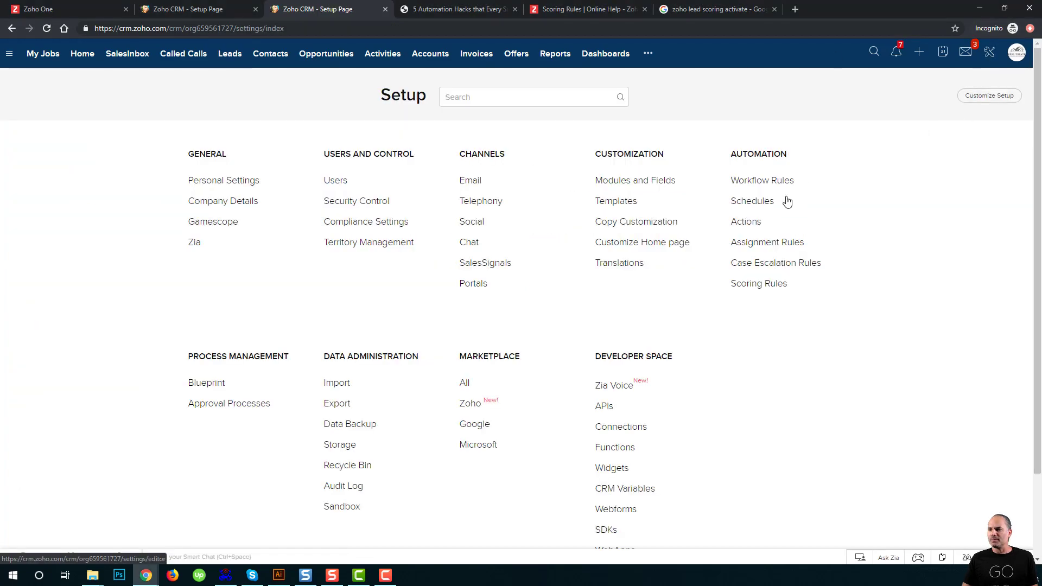
left_click(765, 244)
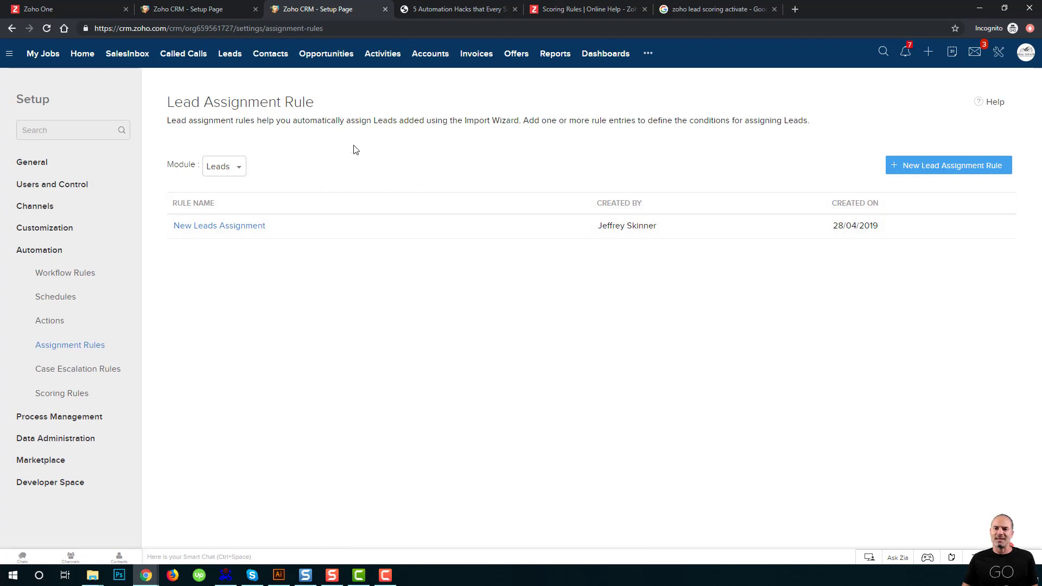
left_click(224, 226)
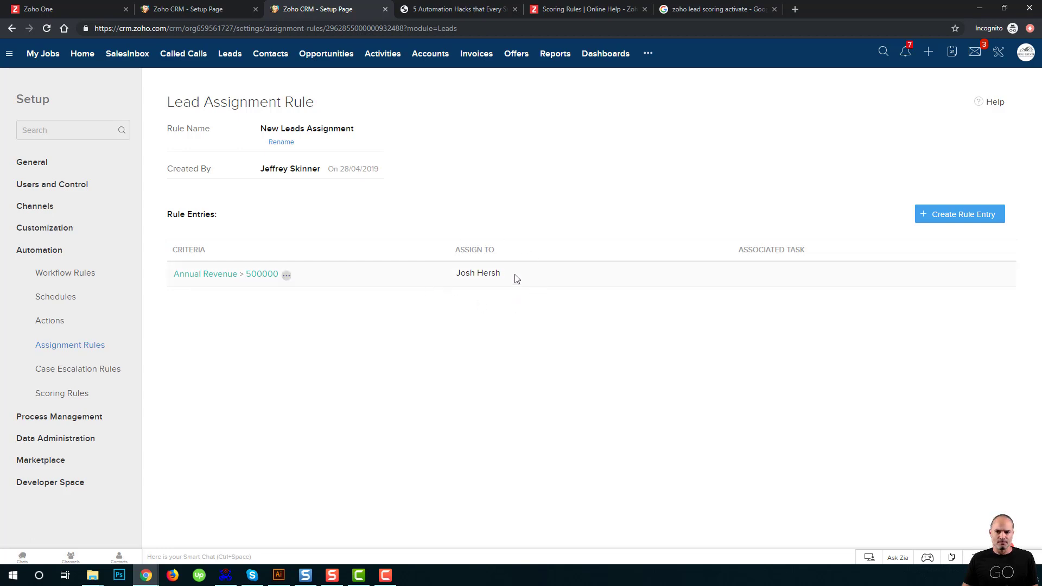
- Start a new rule entry with the criterion Country is Canada
left_click(922, 215)
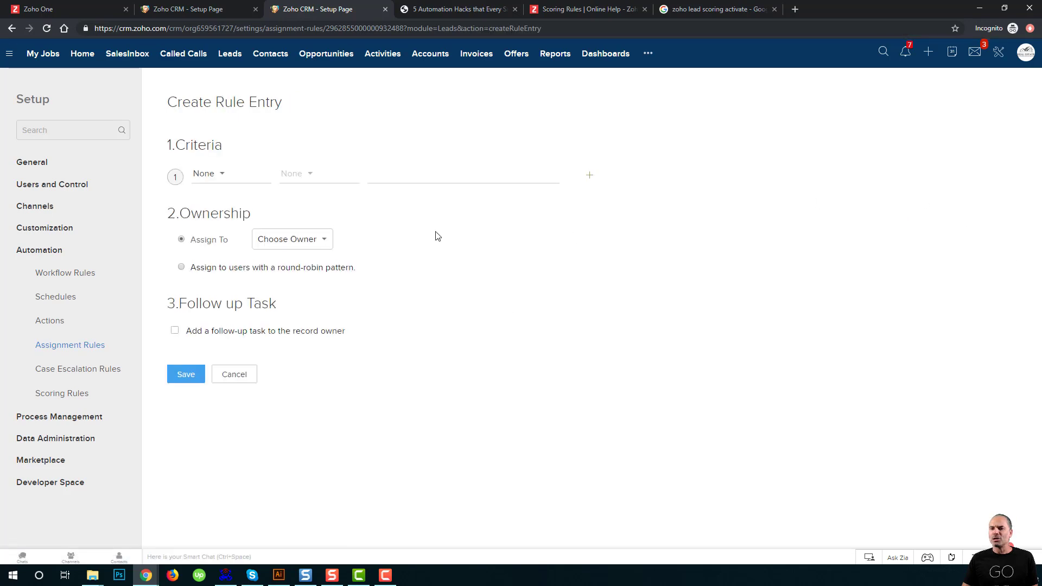
left_click(235, 174)
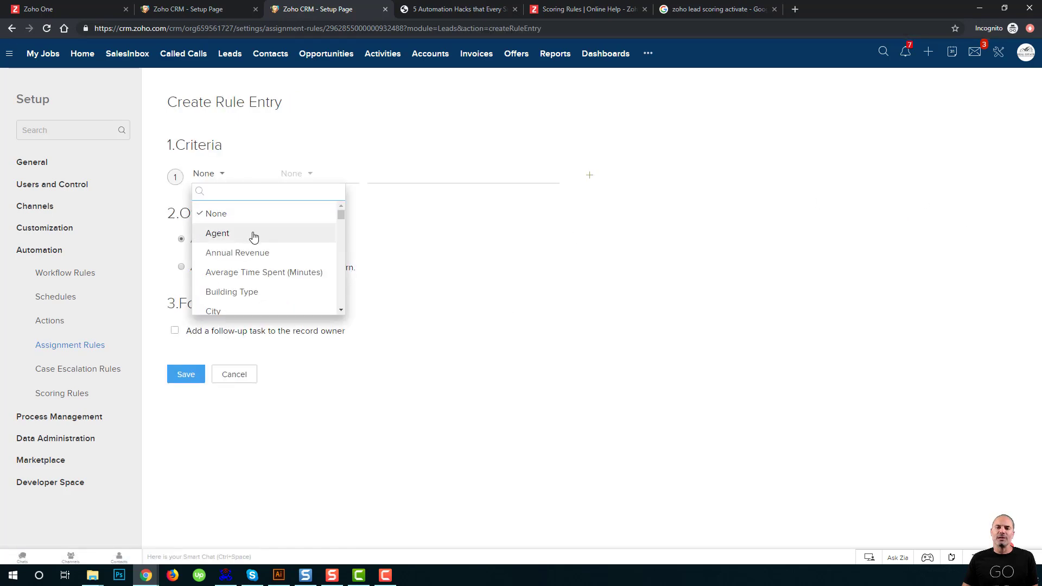
scroll(255, 239, "down", 1)
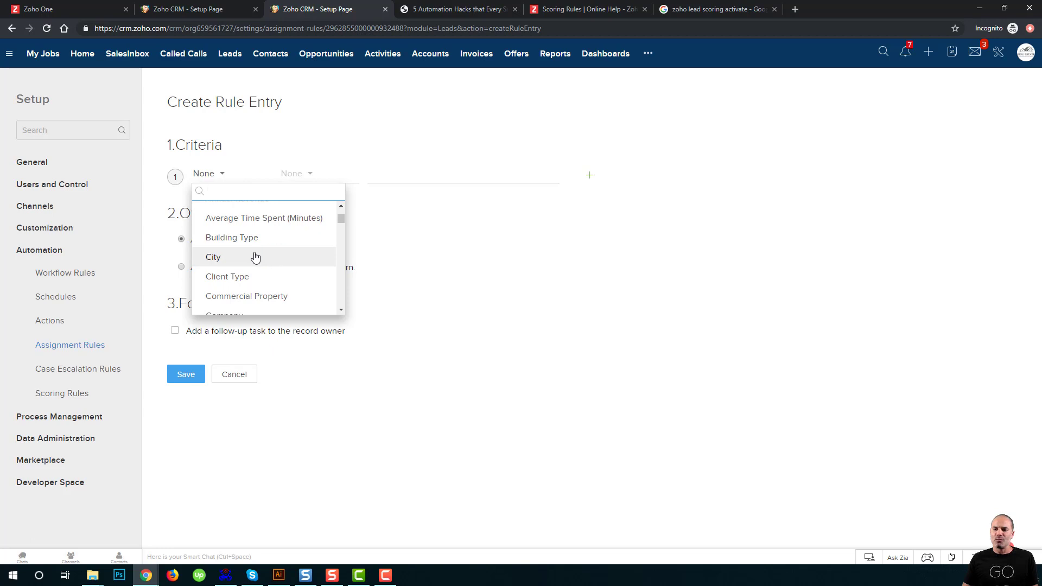
scroll(254, 255, "down", 1)
left_click(247, 279)
left_click(341, 180)
left_click(323, 220)
type("Canada")
- Assign matching leads to the listed user and add a follow-up task for the record owner
left_click(294, 245)
left_click(295, 244)
left_click(330, 288)
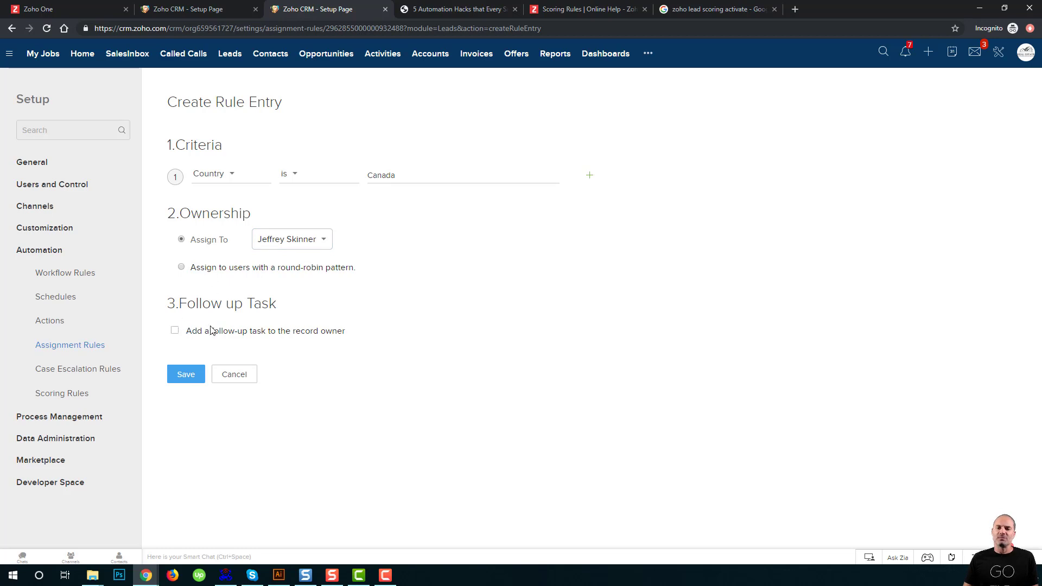
left_click(175, 330)
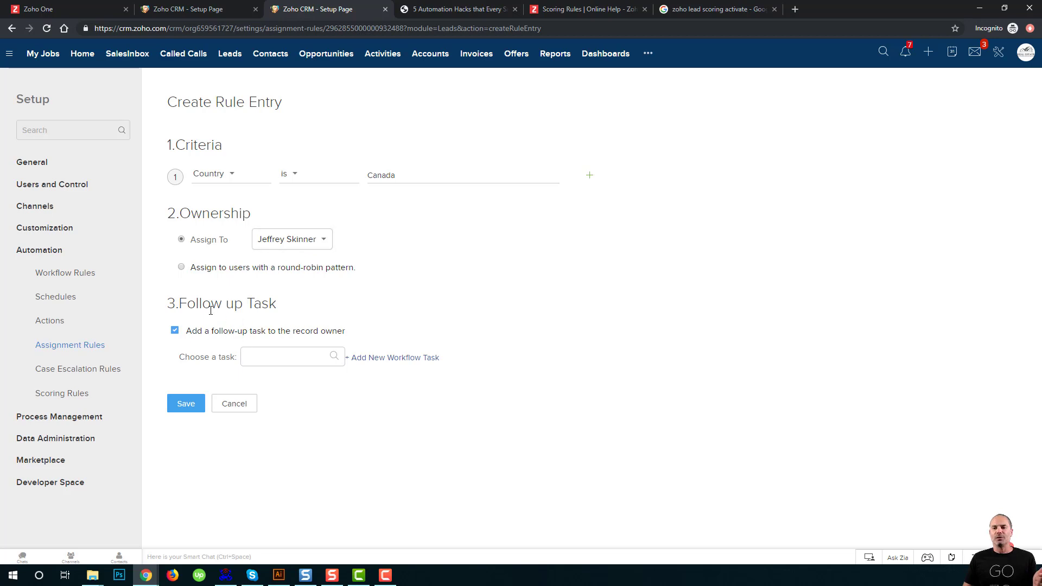
left_click_drag(211, 304, 296, 307)
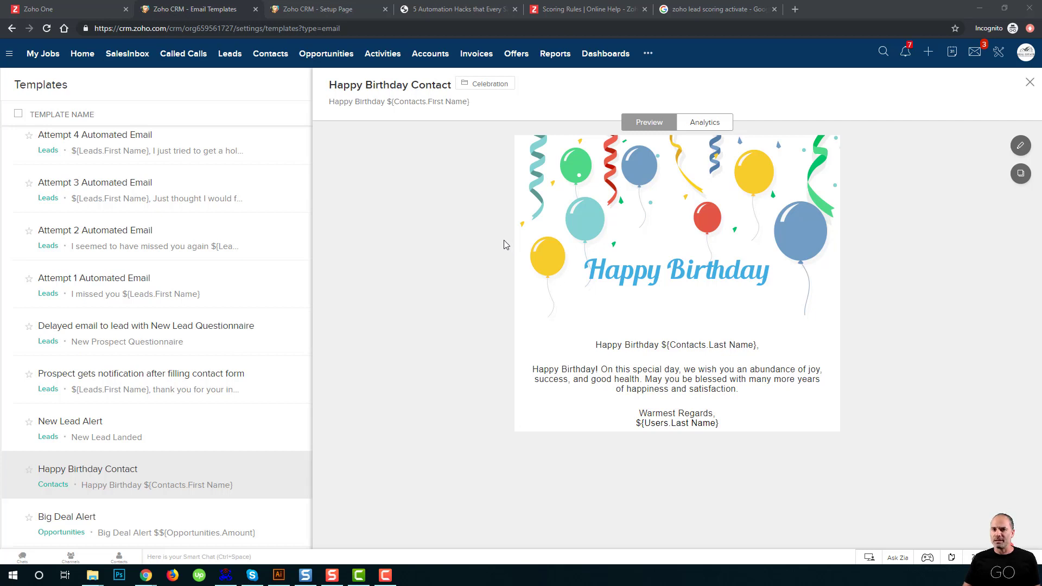
- Create a new Contacts workflow rule named 'Hapy Bday', then go back to fix the misspelling
left_click(998, 52)
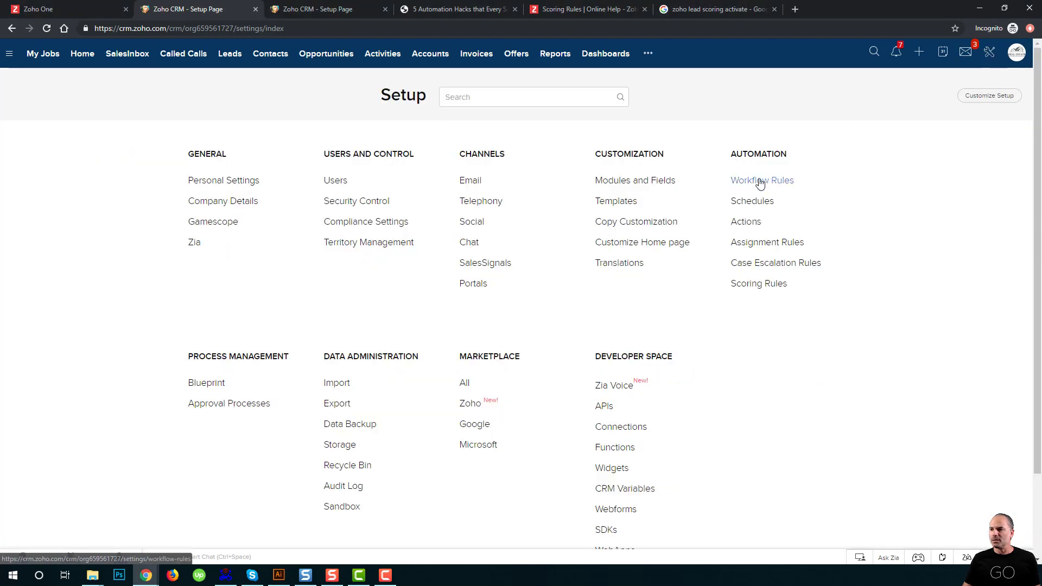
left_click(765, 182)
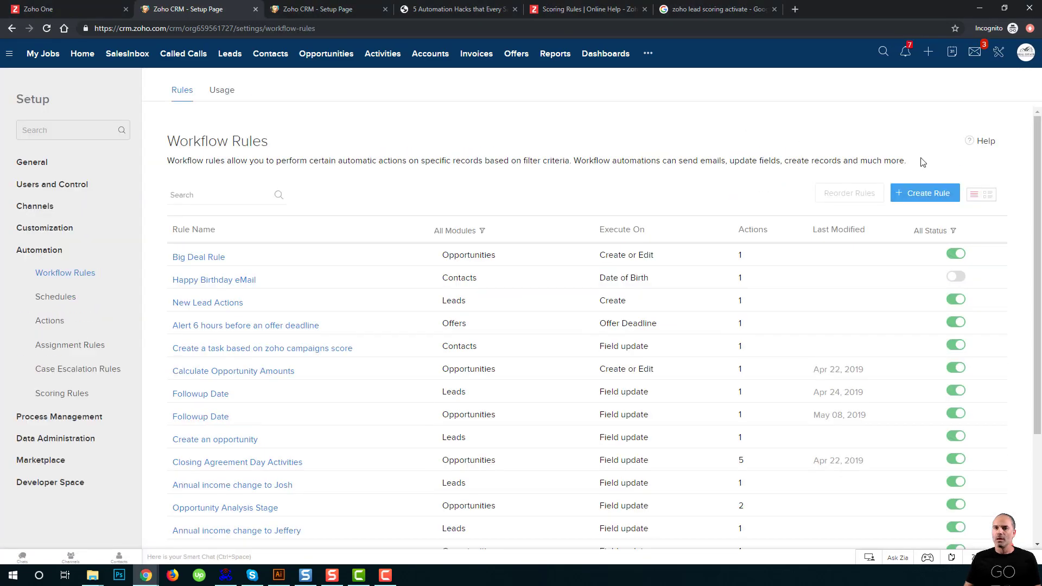
left_click(917, 194)
left_click(525, 102)
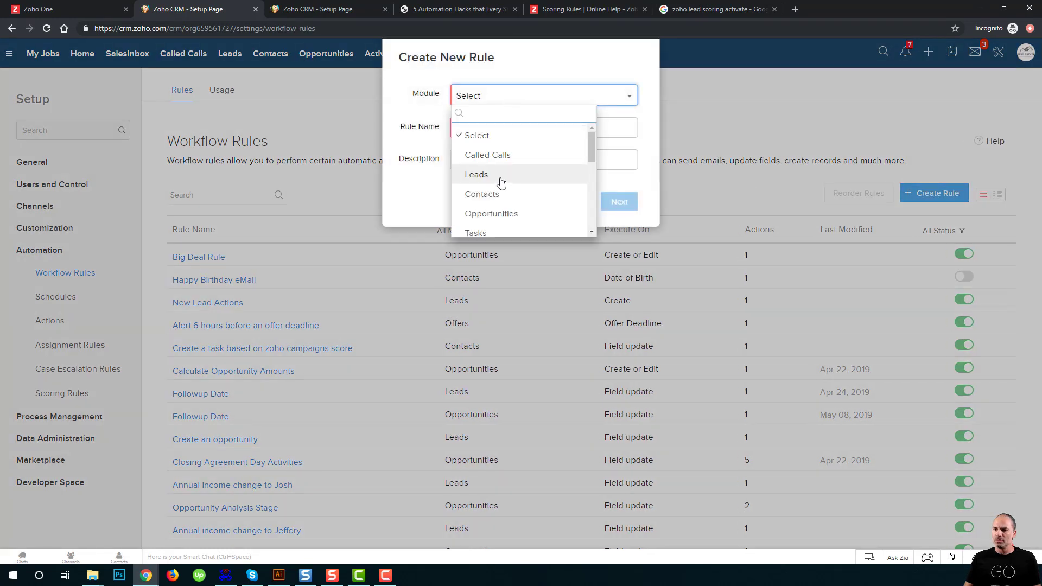
left_click(513, 194)
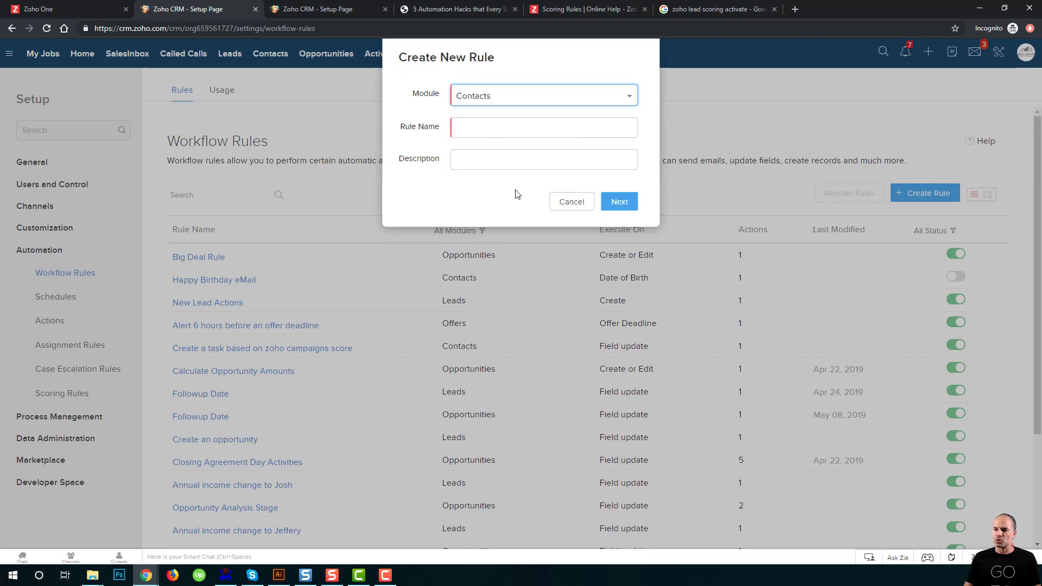
left_click(488, 131)
type("Hapy Bday")
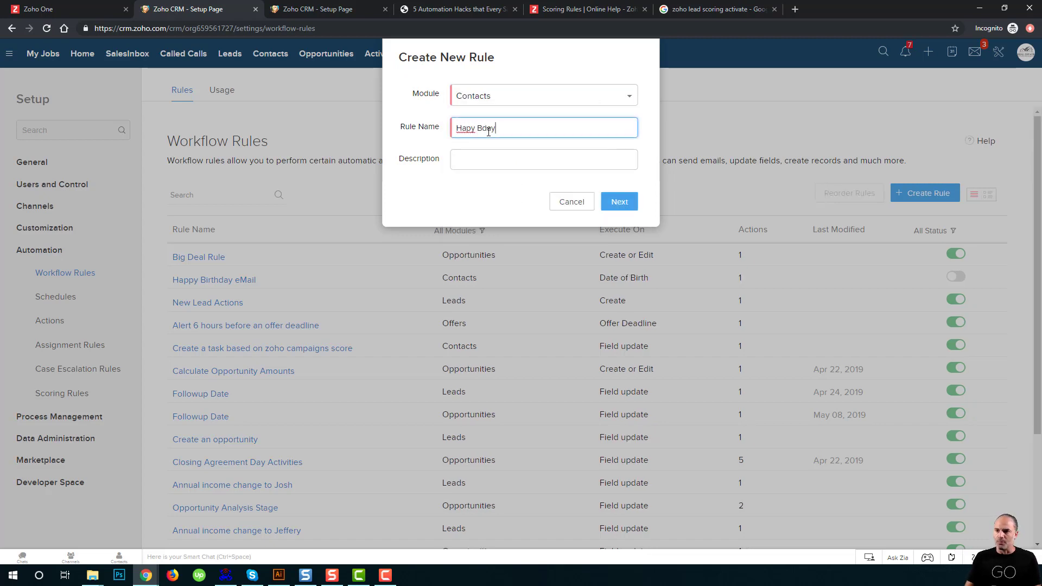
left_click(470, 130)
- Correct the rule name to Happy Bday and trigger it on each contact's Date of Birth
type("p")
left_click(623, 204)
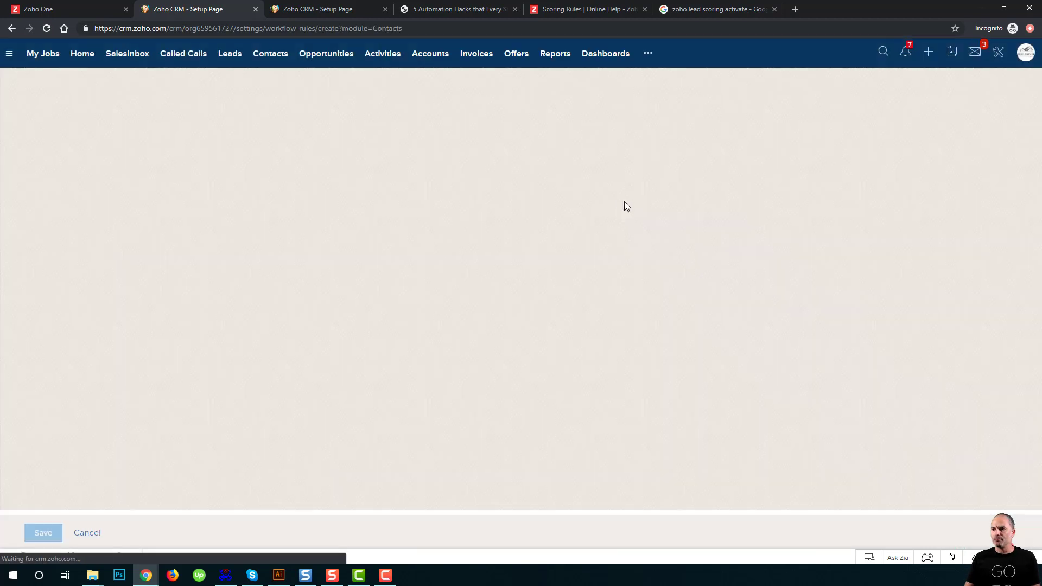
left_click(261, 222)
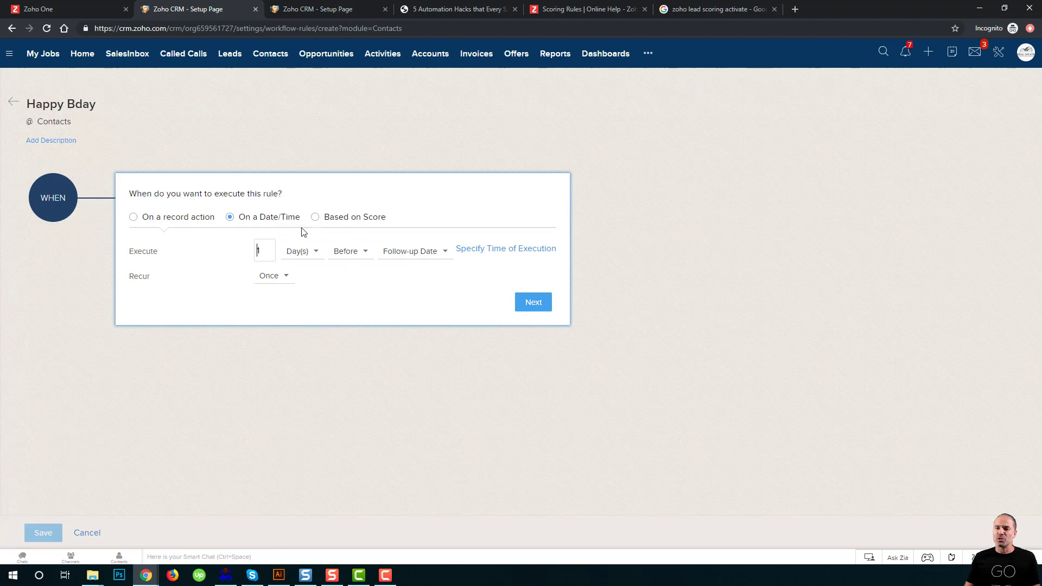
left_click(389, 251)
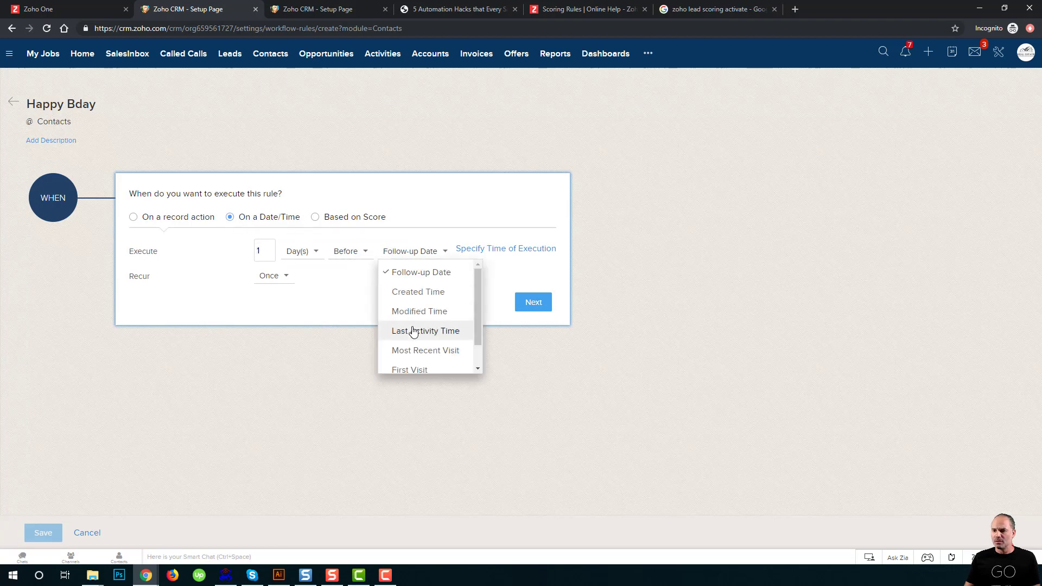
scroll(415, 329, "down", 1)
left_click(421, 368)
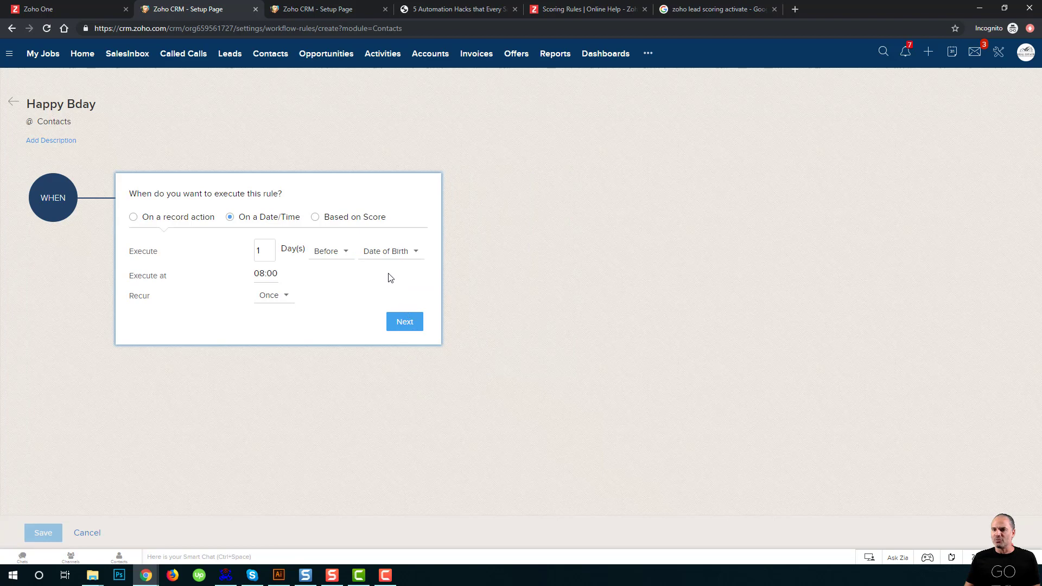
- Run the rule on the birthday itself, recurring every year, and continue to conditions
left_click(340, 253)
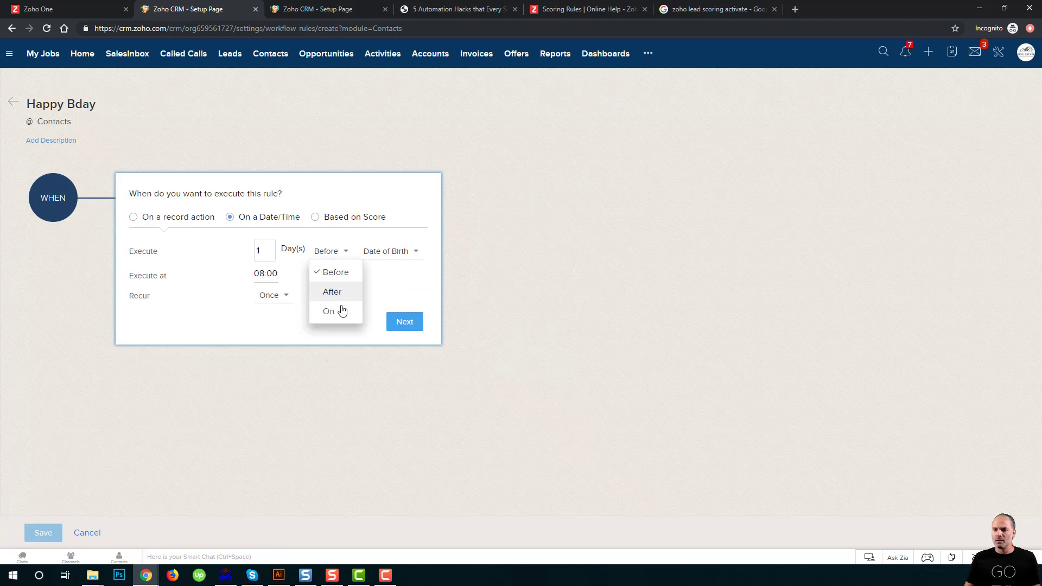
left_click(340, 310)
left_click(273, 294)
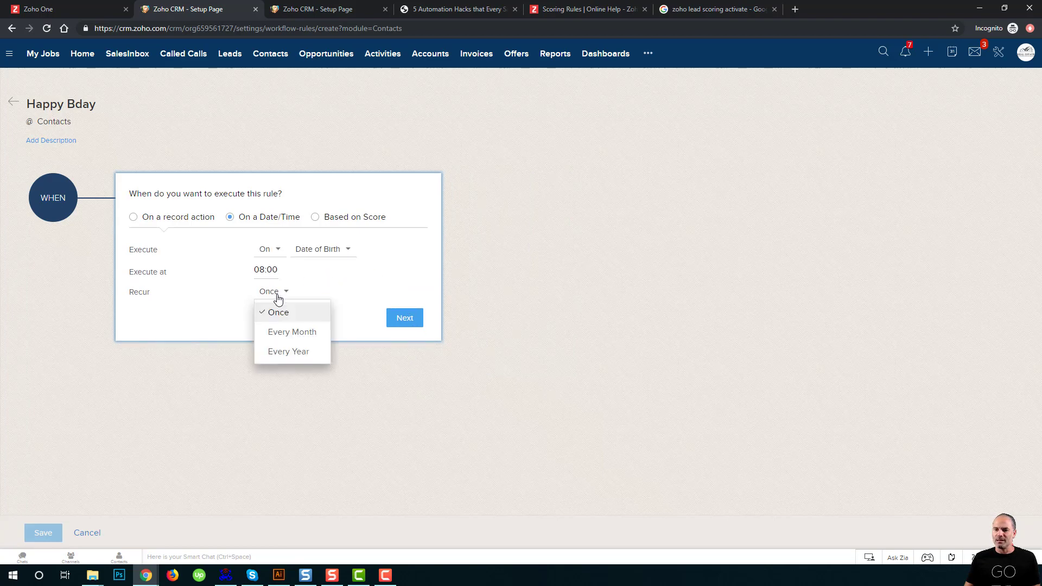
left_click(302, 351)
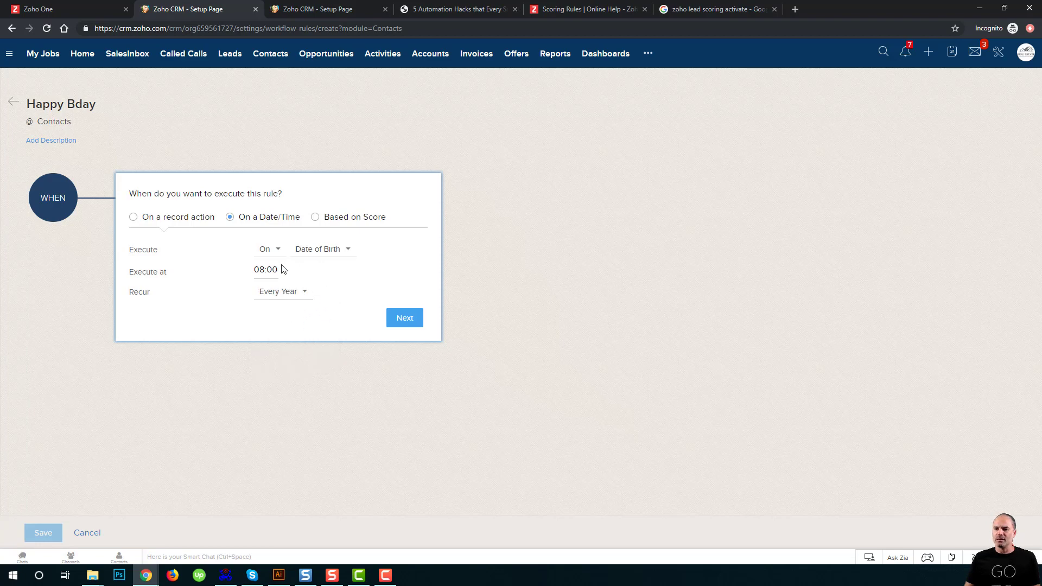
left_click(403, 320)
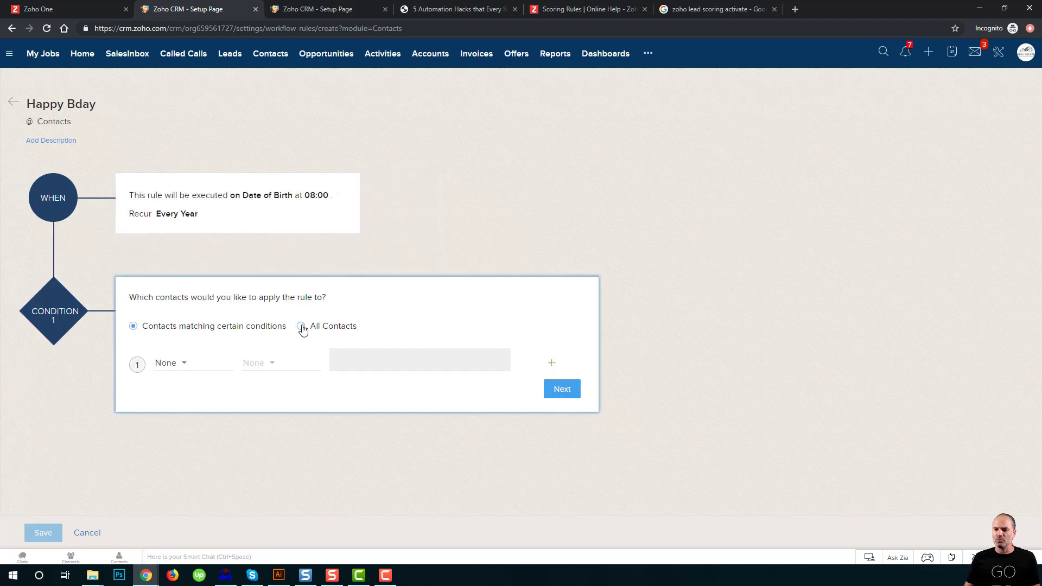
- Limit the rule to contacts whose Date of Birth is not empty
left_click(302, 328)
left_click(247, 327)
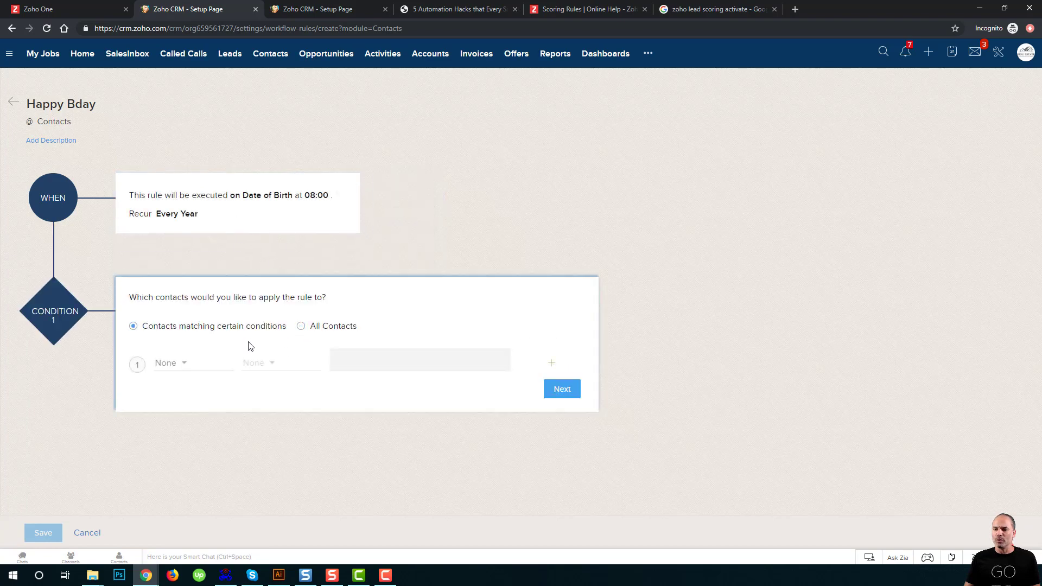
left_click(188, 369)
type("b")
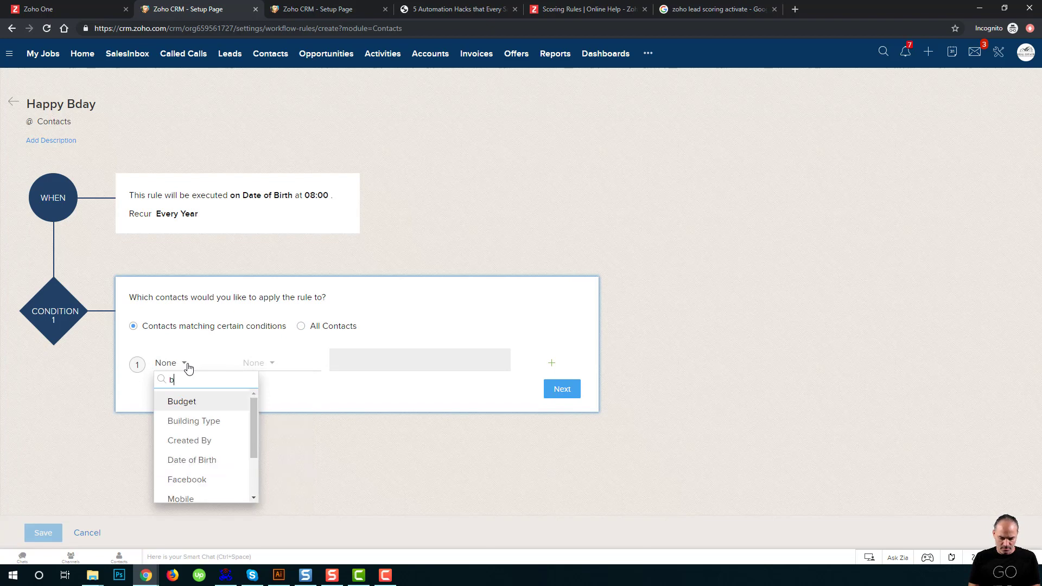
type("irth")
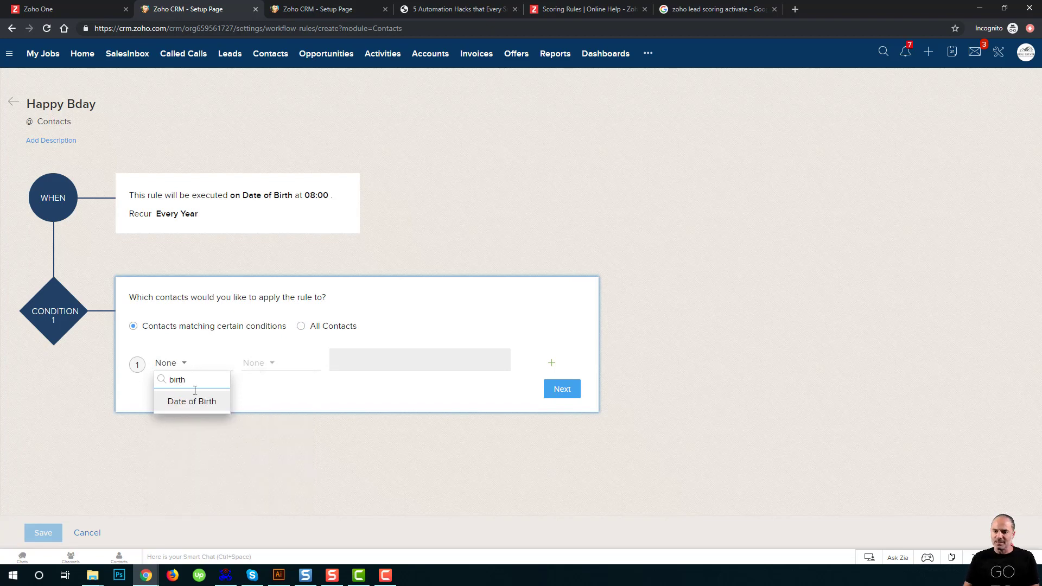
left_click(196, 411)
left_click(256, 364)
scroll(300, 449, "down", 5)
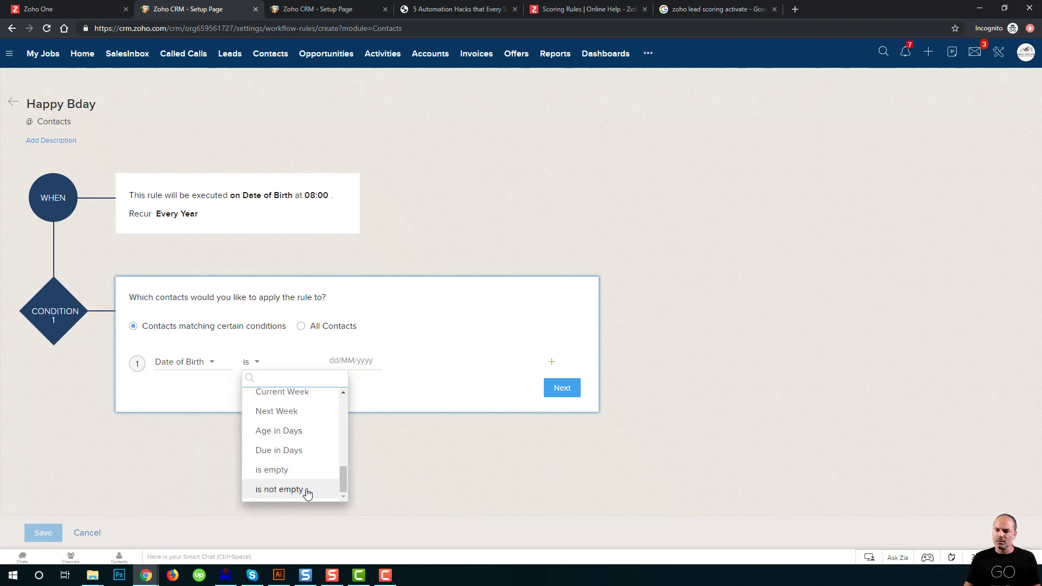
left_click(305, 489)
- Choose the Contact Birthday Email notification as the rule's instant action
left_click(563, 389)
left_click(173, 412)
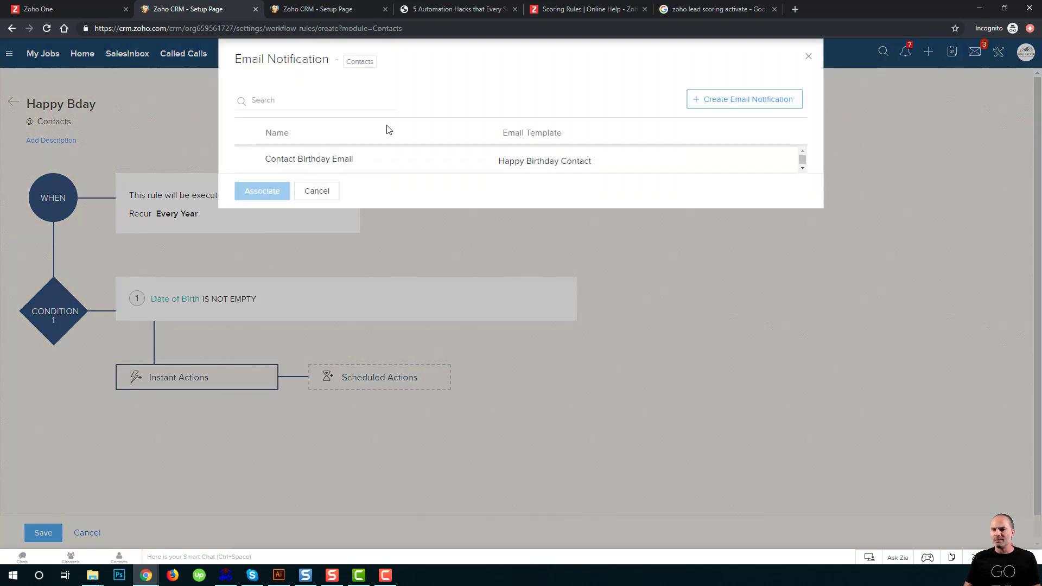
left_click(315, 159)
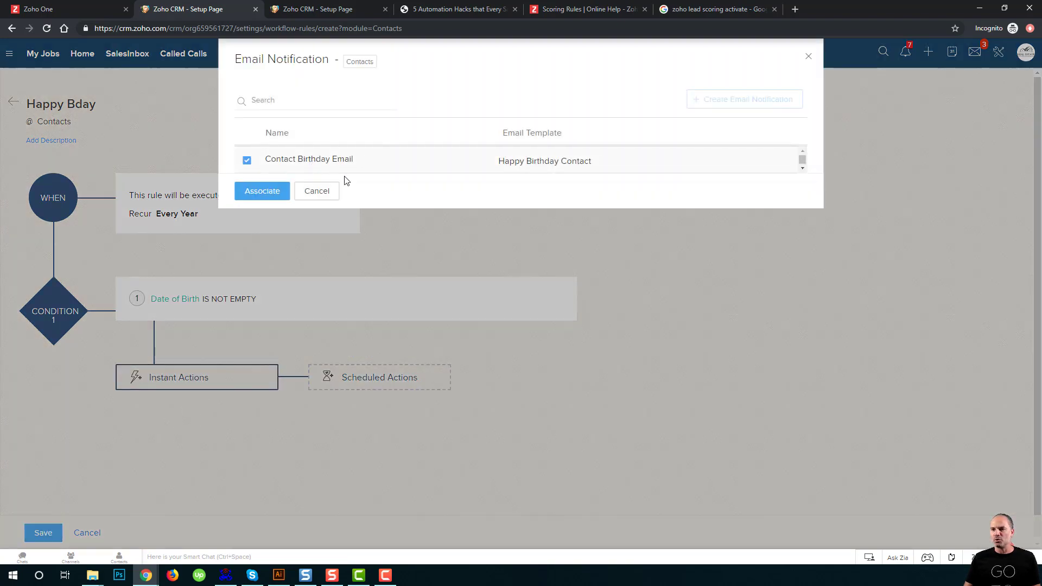
- Associate the Contact Birthday Email action, save the Happy Bday rule, and browse the email templates
left_click(262, 191)
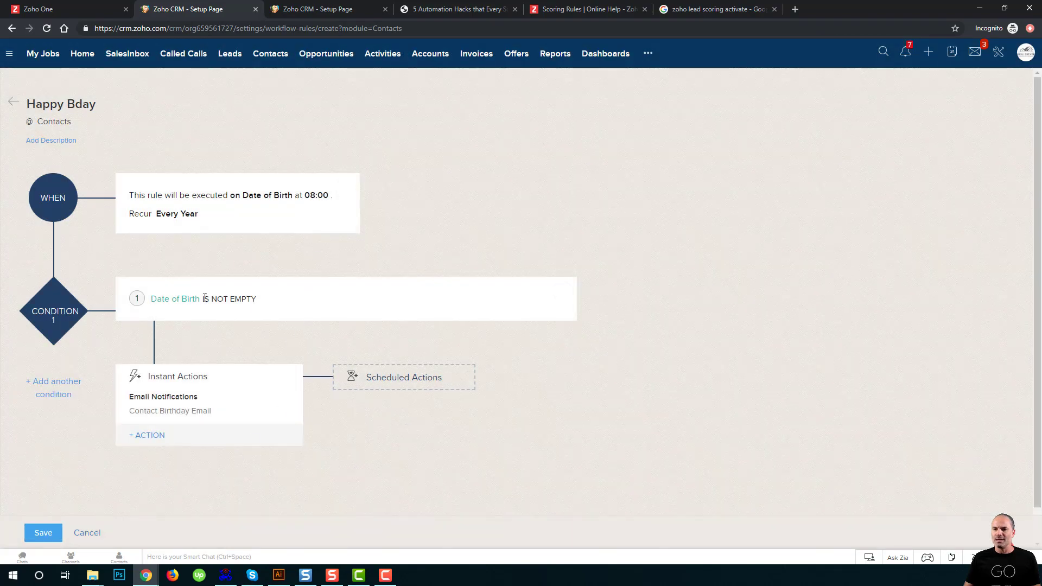
left_click(33, 534)
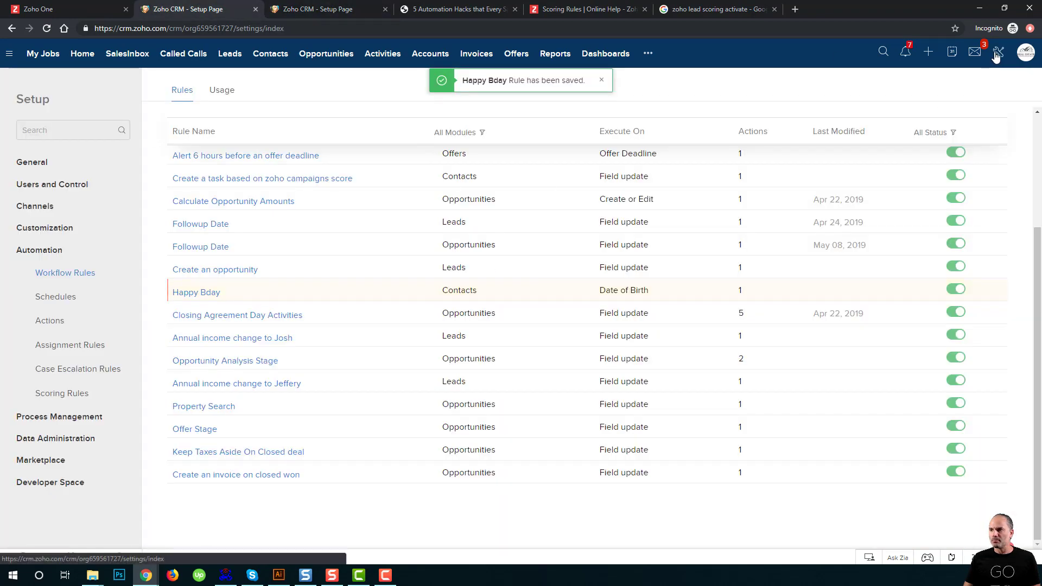
left_click(999, 53)
left_click(603, 202)
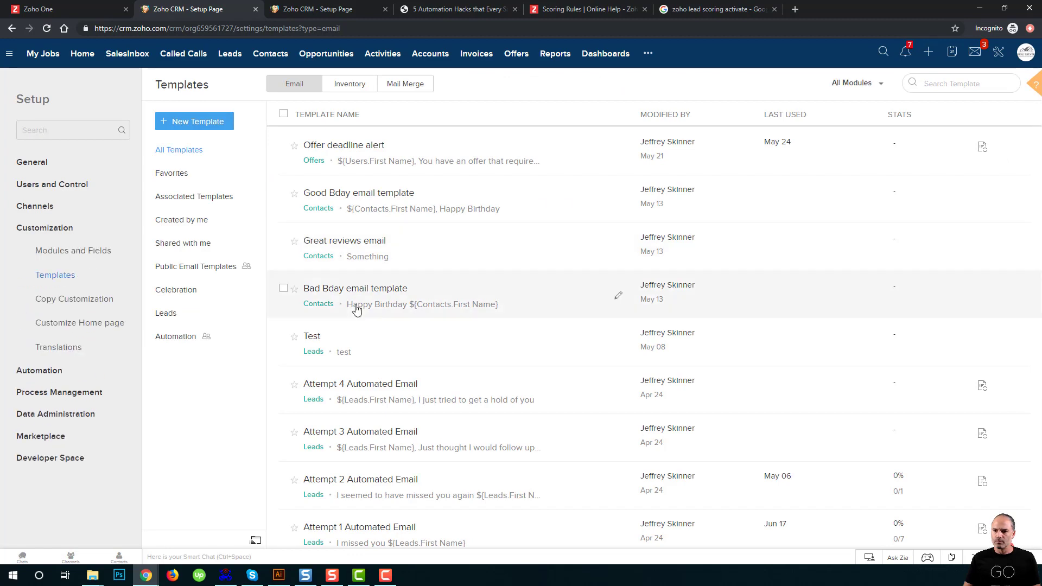
scroll(369, 320, "down", 5)
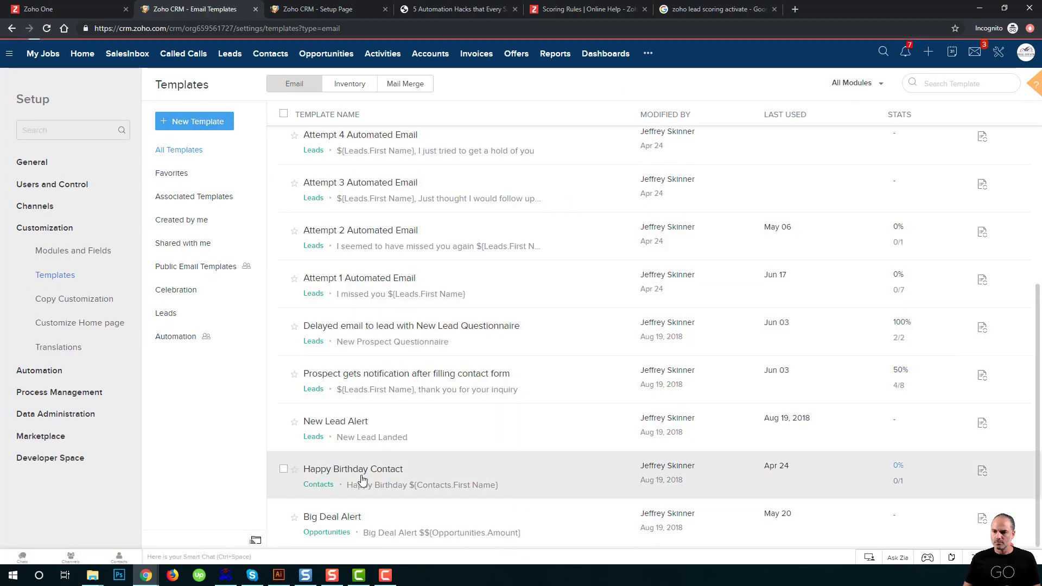
- Preview the Happy Birthday Contact template and its Celebration-category birthday greeting
left_click(296, 478)
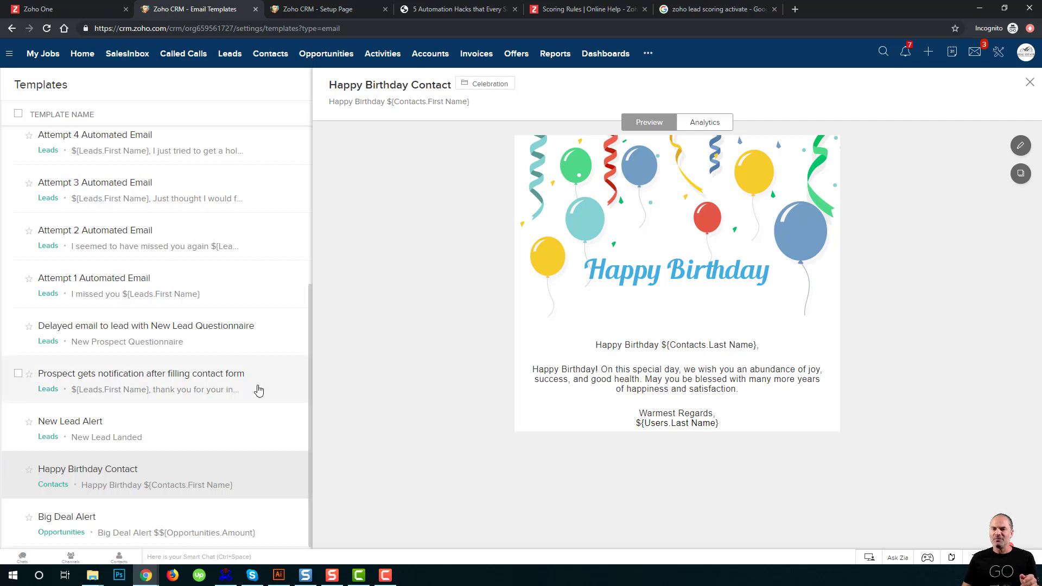
scroll(197, 421, "up", 4)
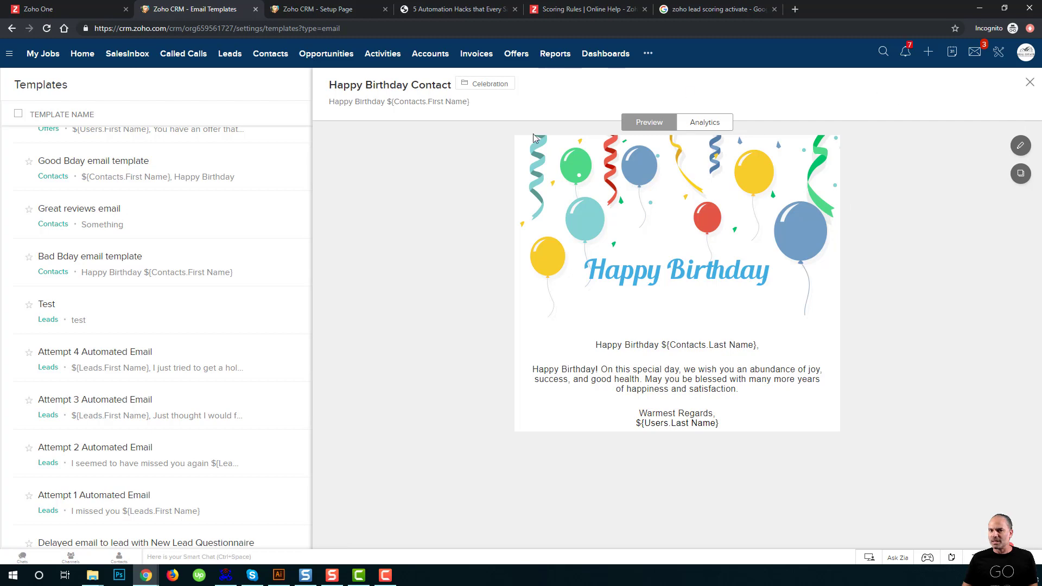
- Close the preview and start a new blank email template for the Contacts module
left_click(1030, 82)
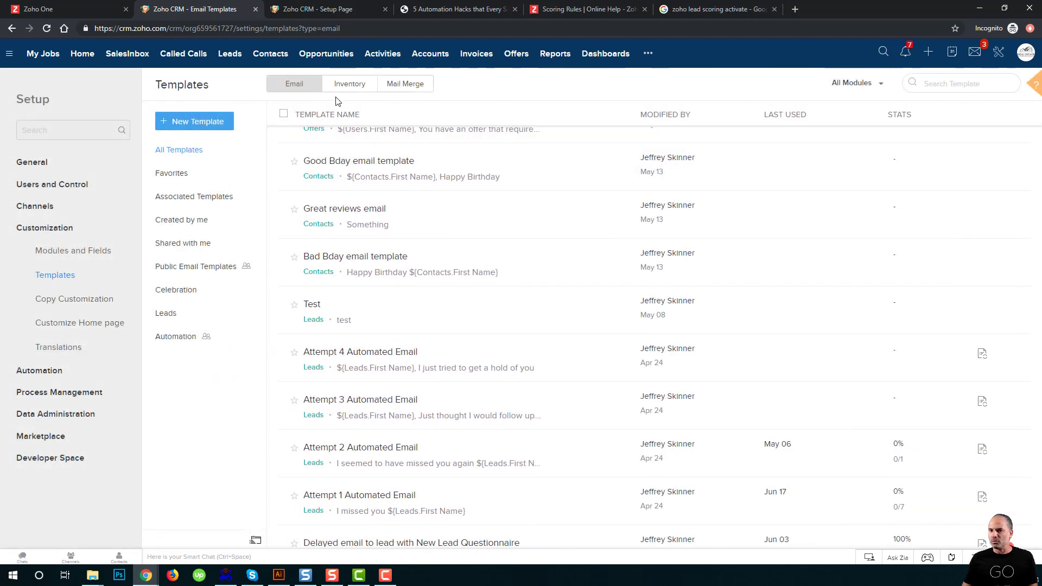
left_click(197, 125)
left_click(502, 93)
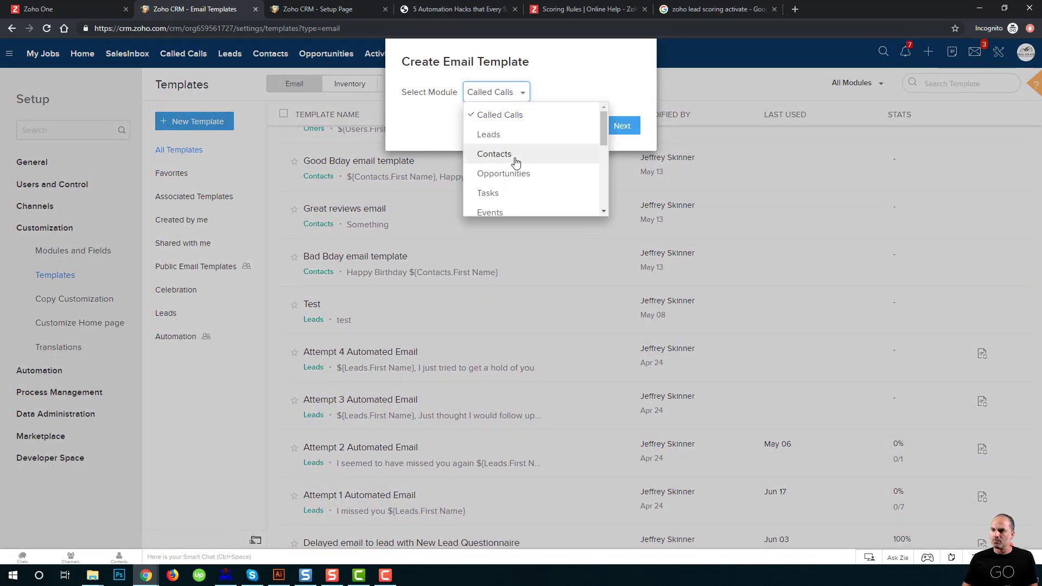
left_click(494, 154)
left_click(623, 126)
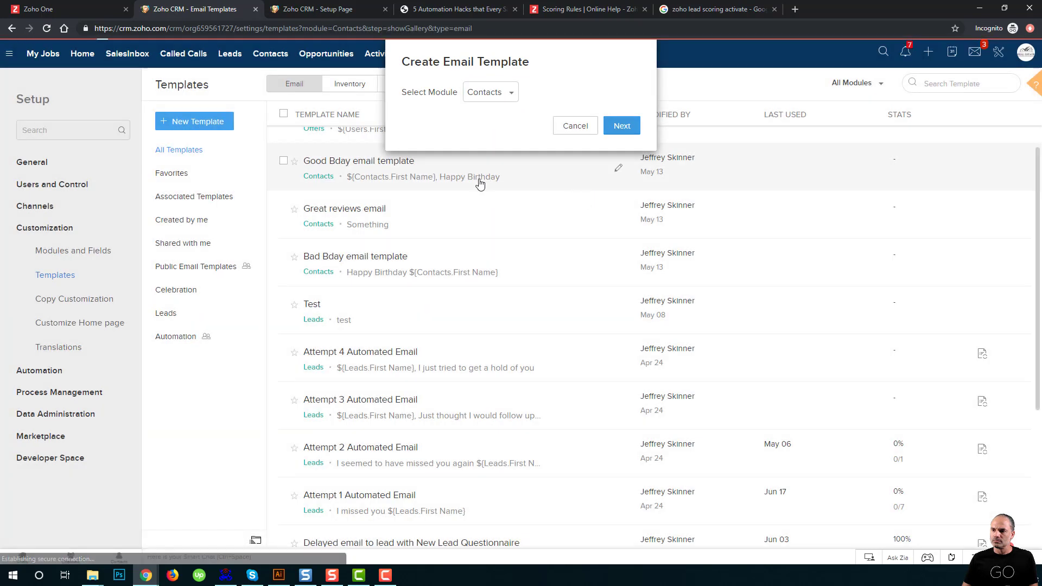
left_click(224, 273)
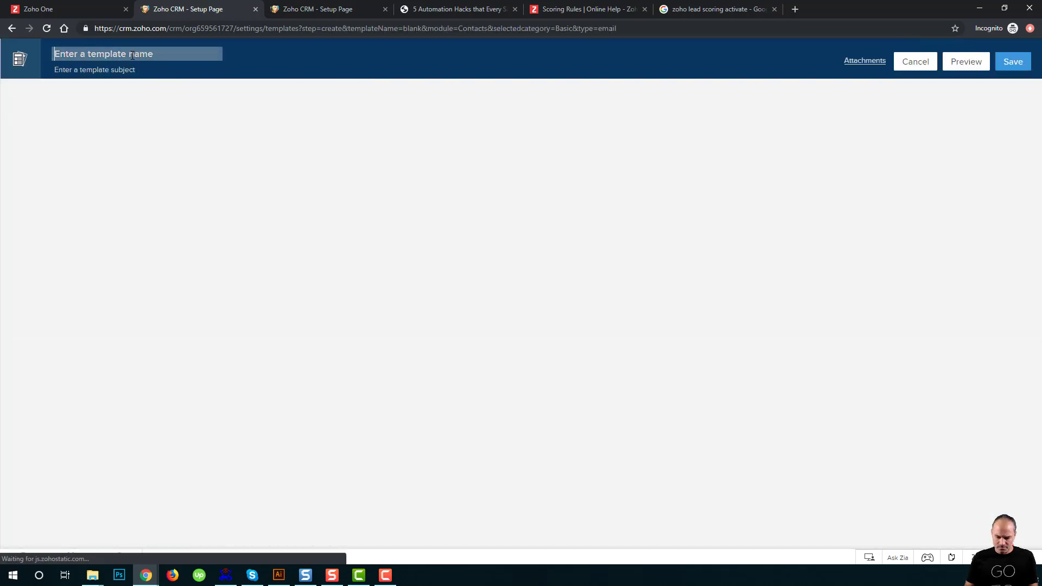
- Name the template 'Happy Birthday' with the subject 'Happy birthday my friend'
type("Happyu")
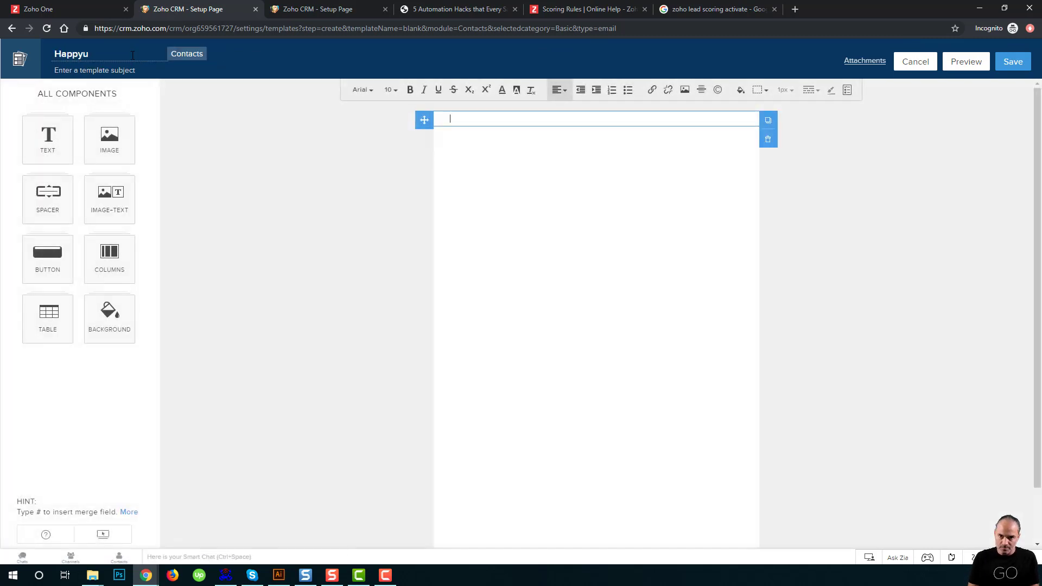
left_click(132, 55)
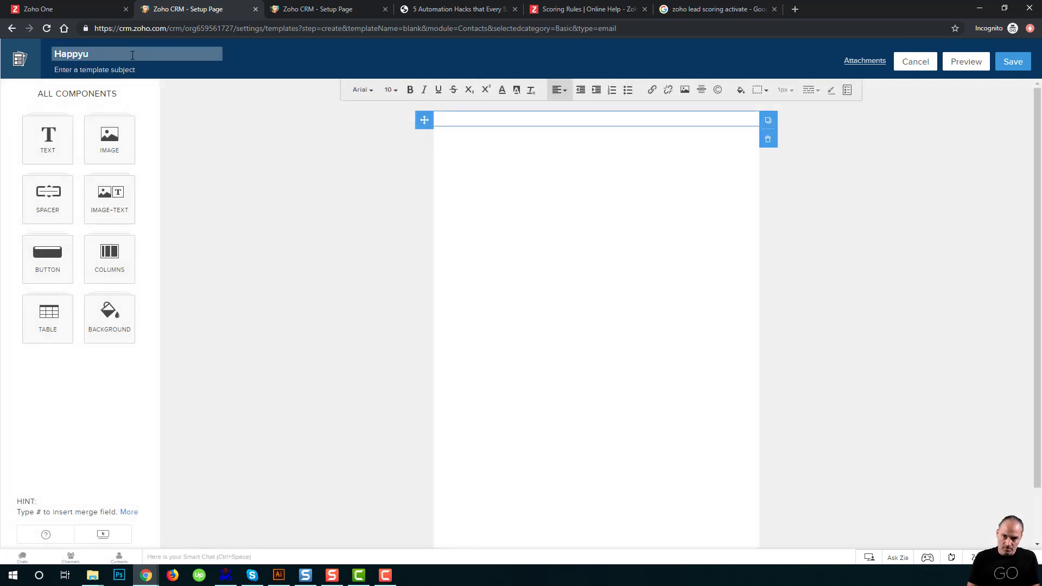
key("BackSpace")
type("Birth")
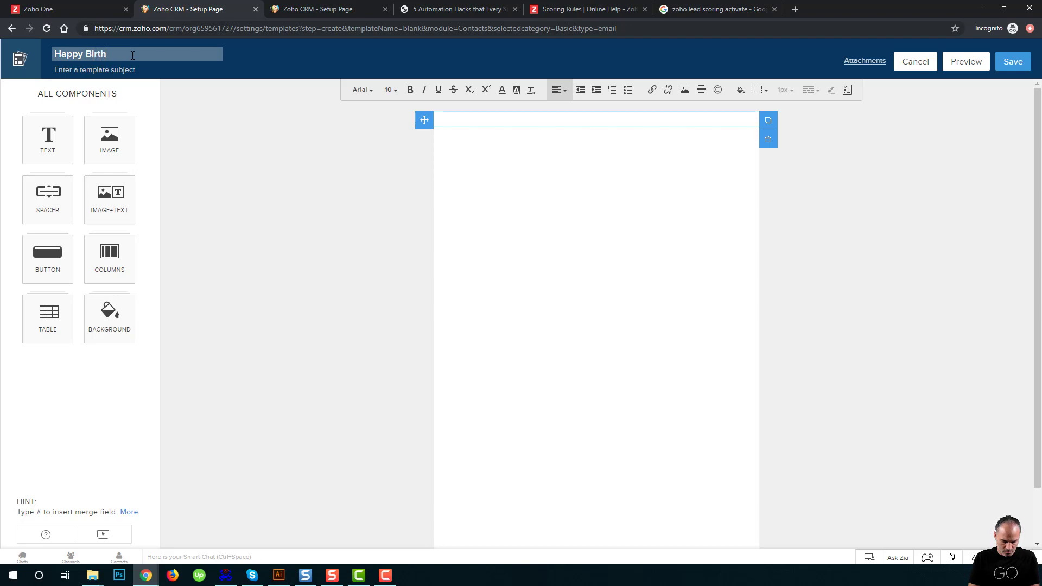
type("day")
left_click(117, 71)
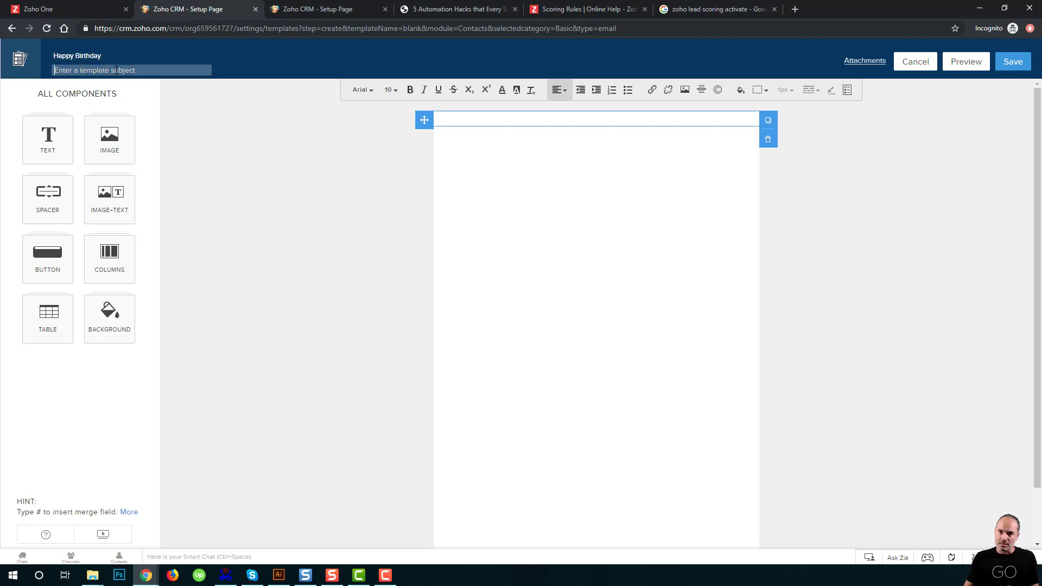
type("Happy ")
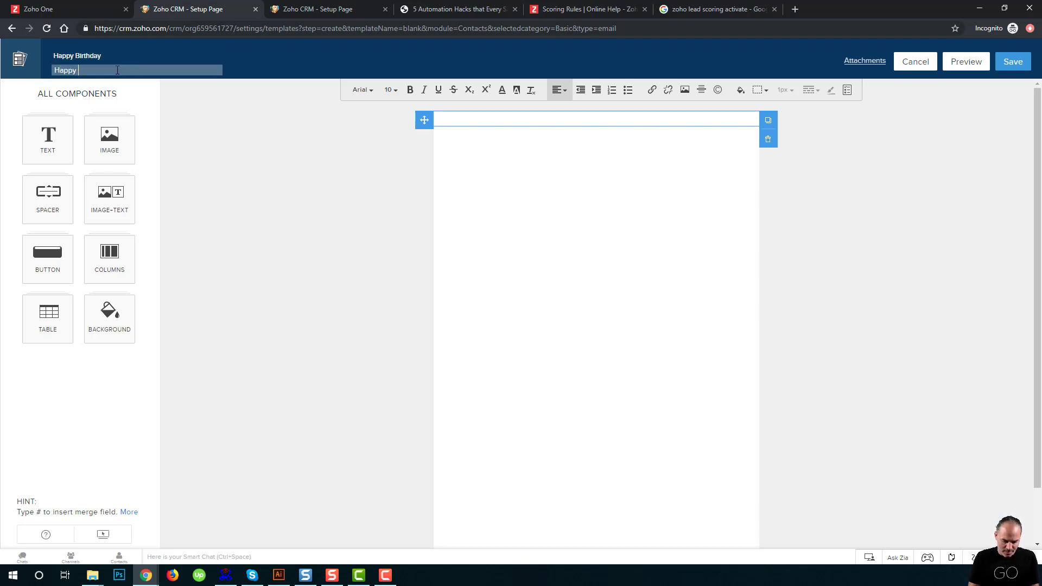
type("birt")
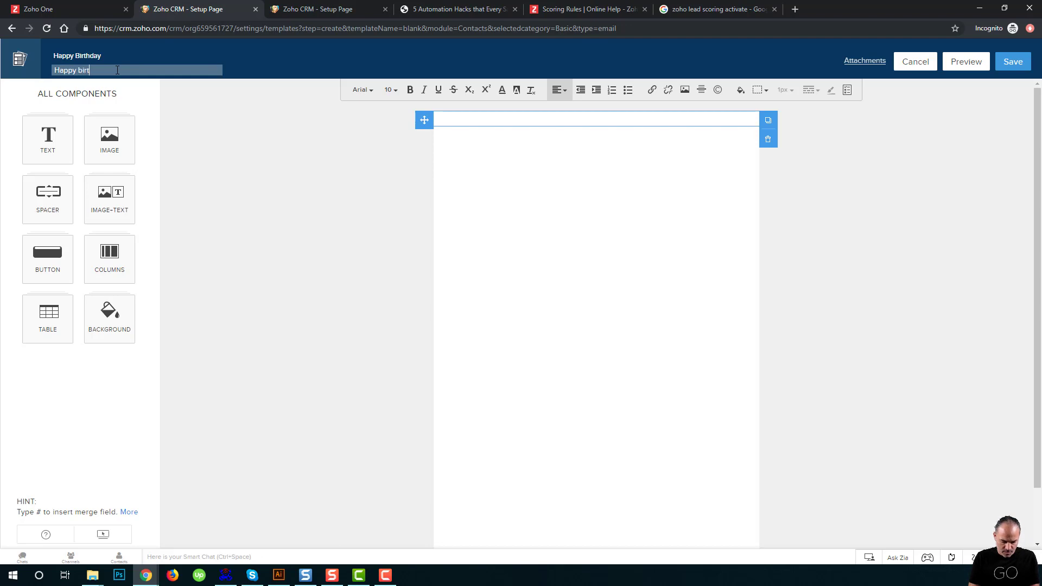
type("hday my friend")
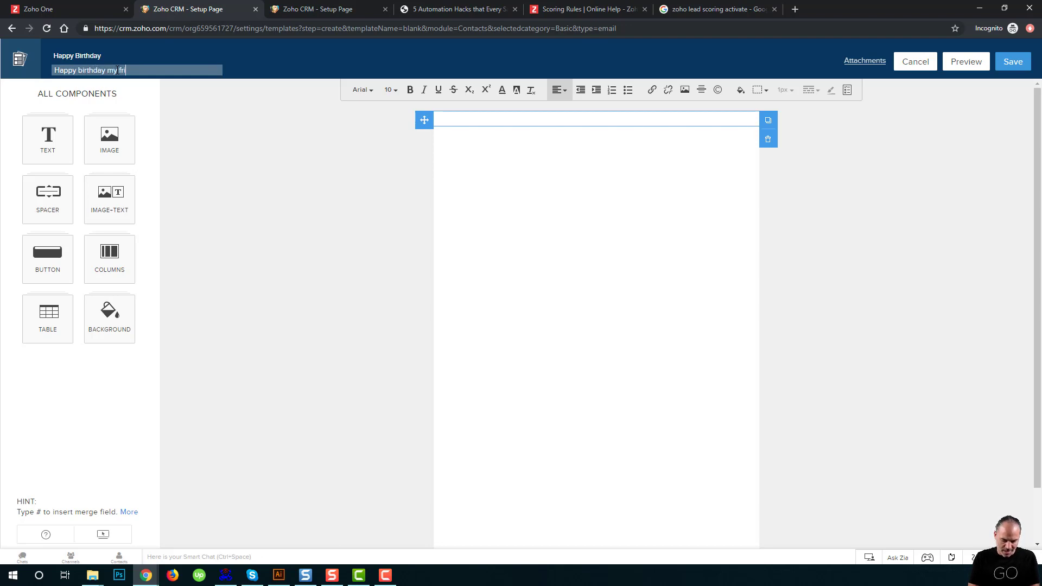
- Write 'Hey ${First Name},' then 'Just wanted to drop a nice email to say Happy Bday!'
left_click(521, 118)
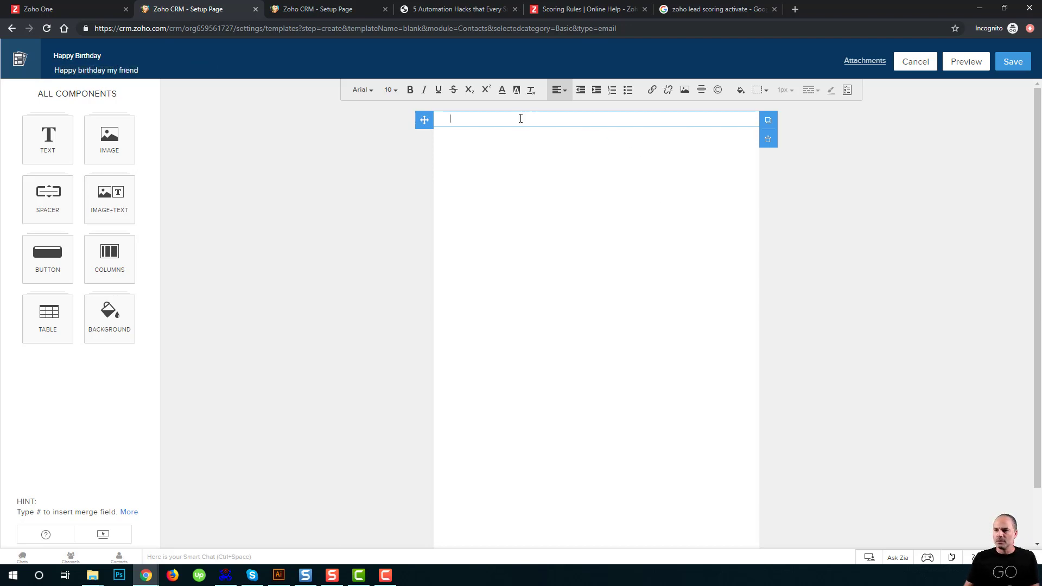
type("H")
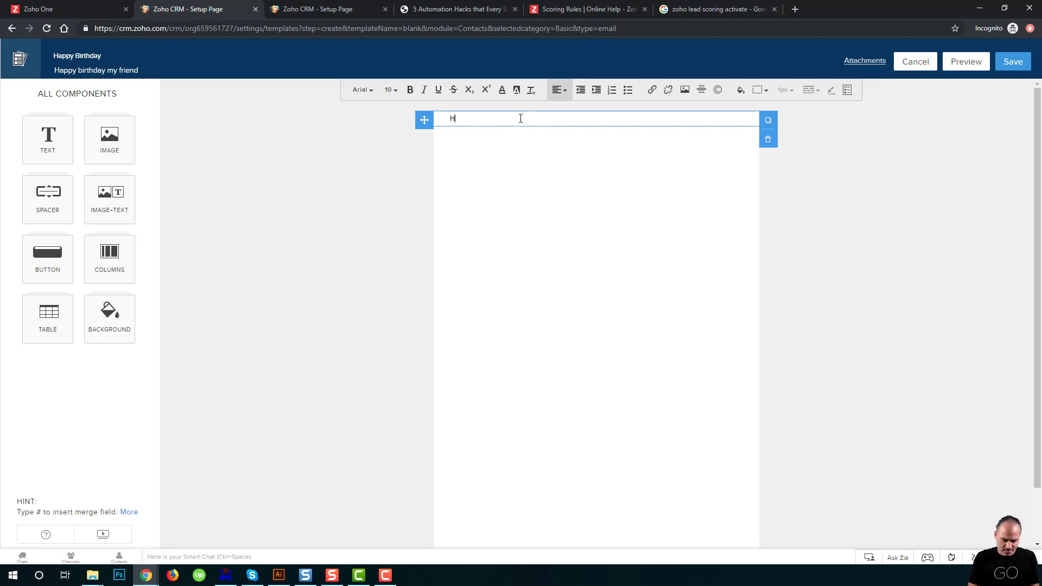
type("ey ")
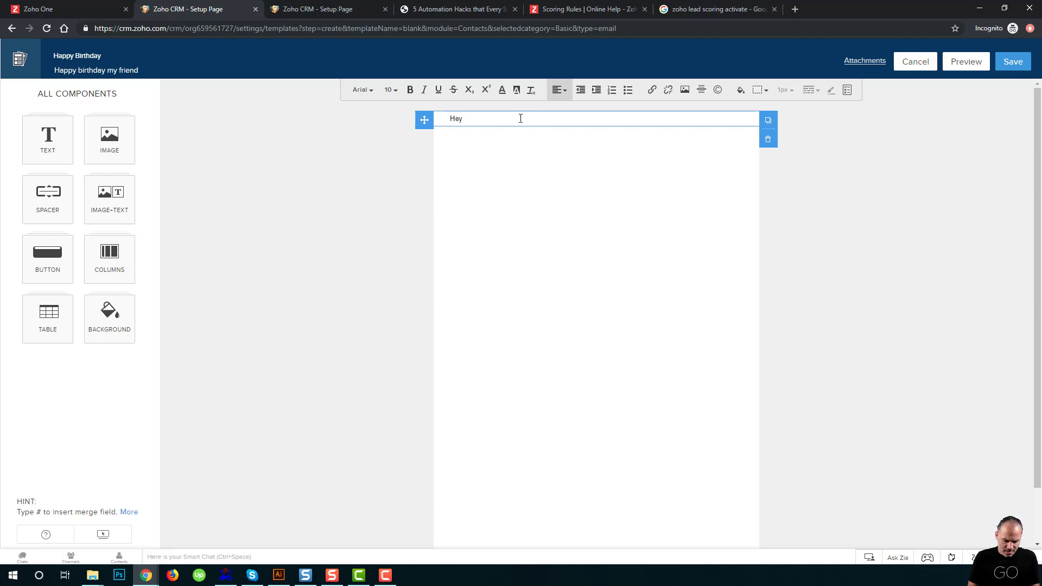
type("#fir")
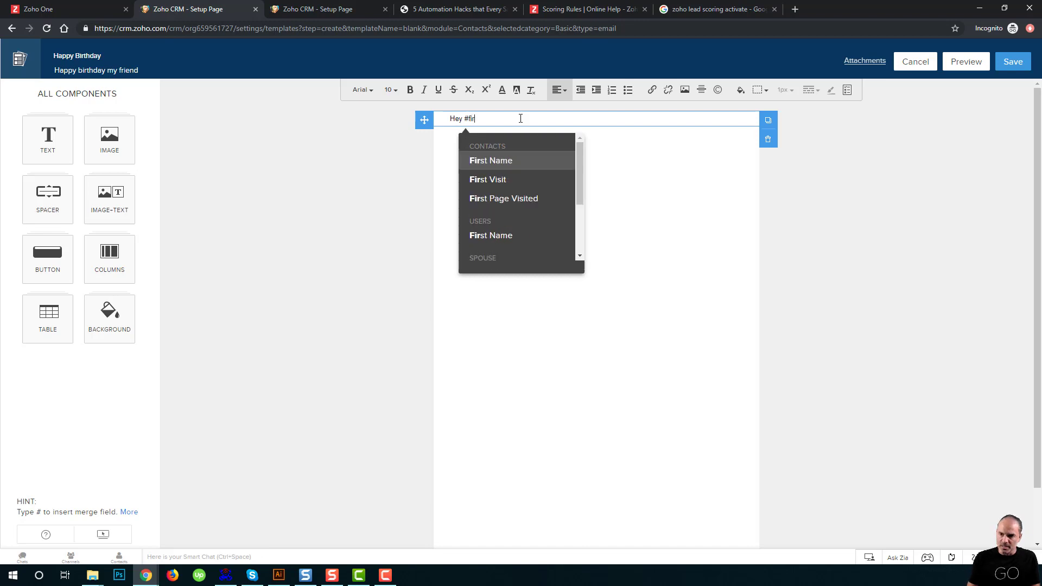
left_click(526, 161)
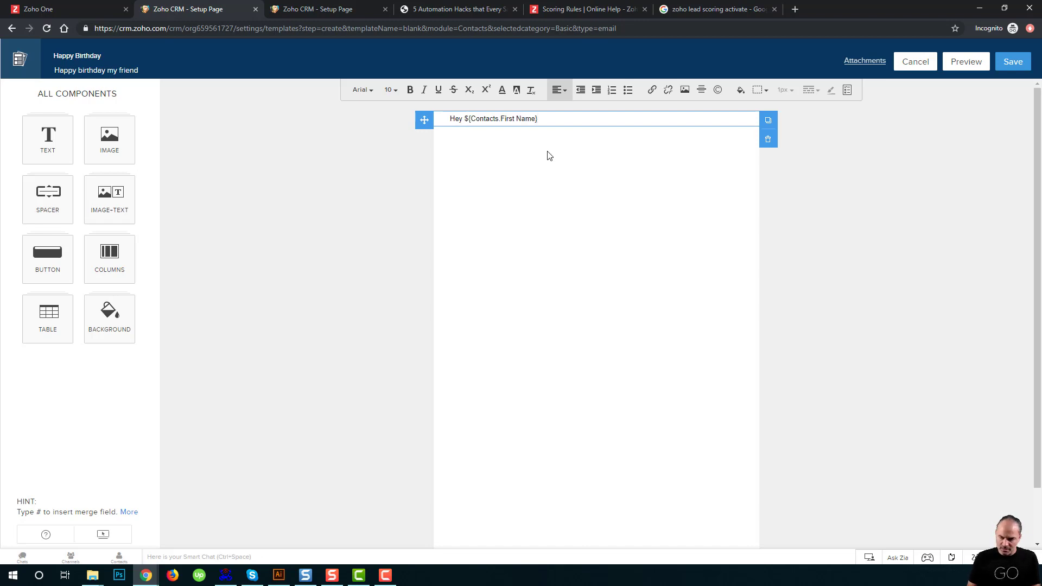
type(",")
key("Return")
type("Just w")
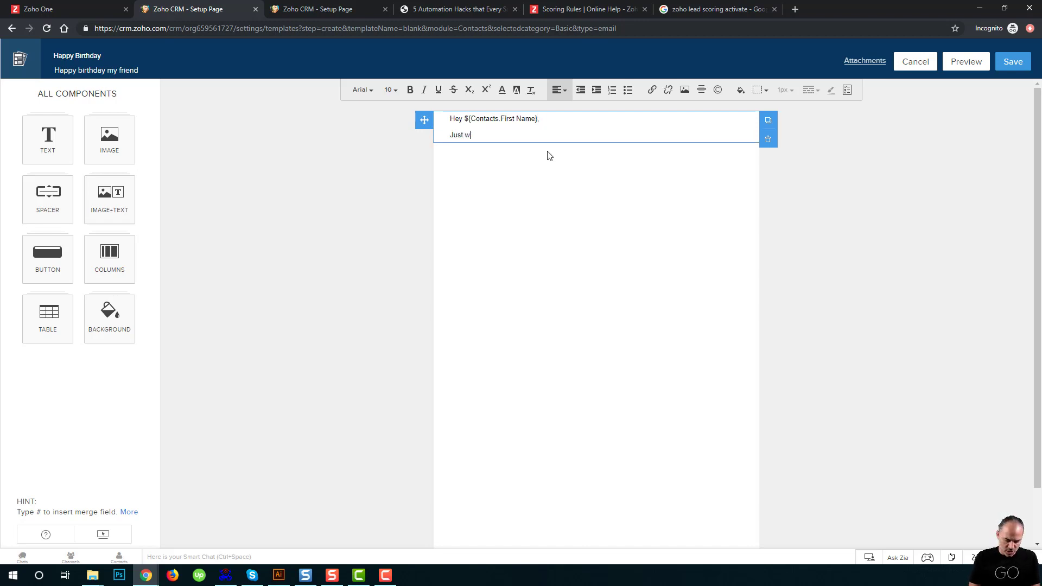
type("anted to drop")
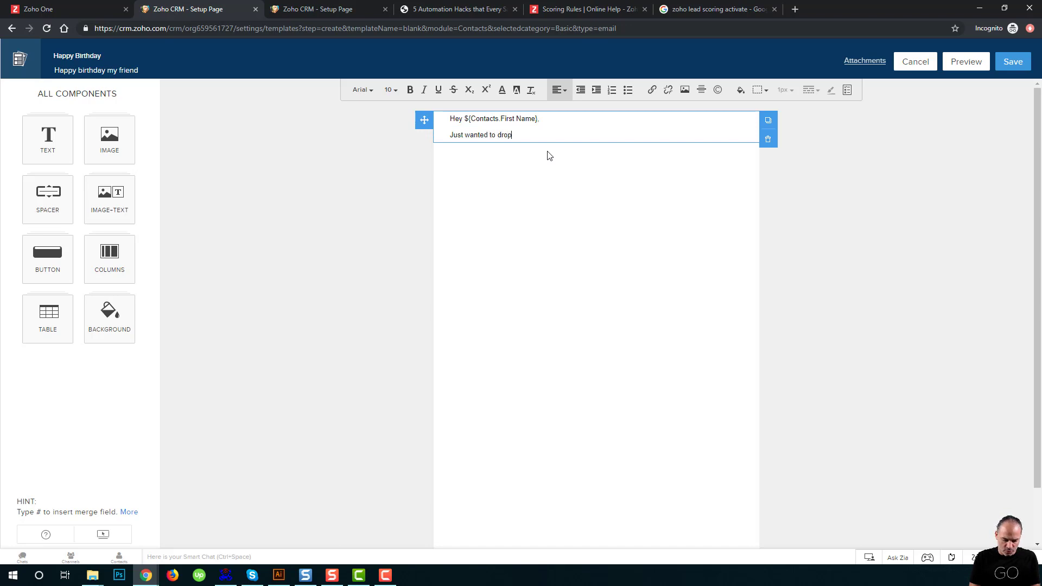
type(" a nice email to ")
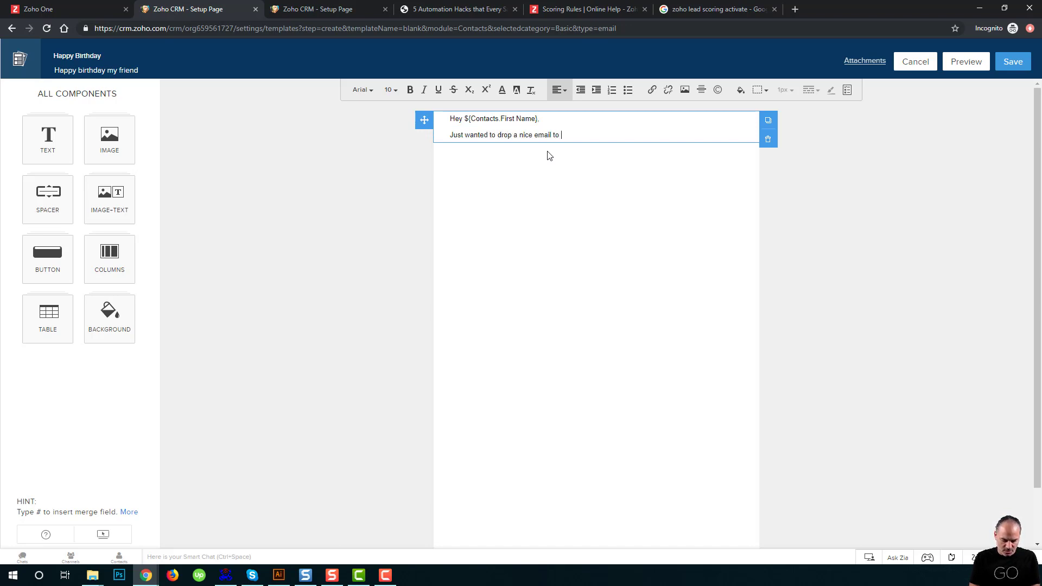
type("say Happy Bday!")
- Sign off with 'Talk soon,' followed by the sender's name on the next line
key("Return")
type("Talk soon,")
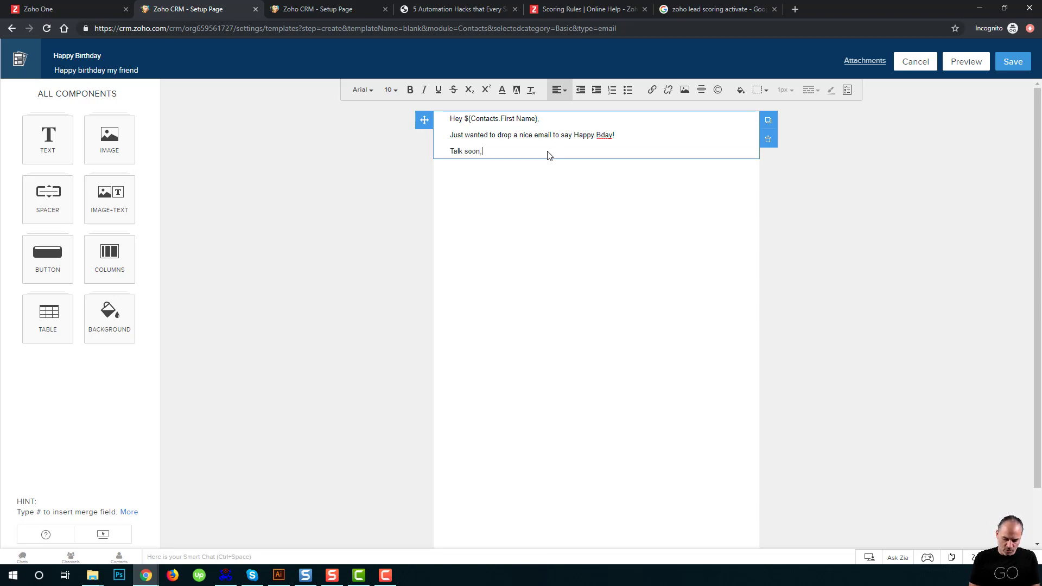
key("shift+Return")
type("Lior")
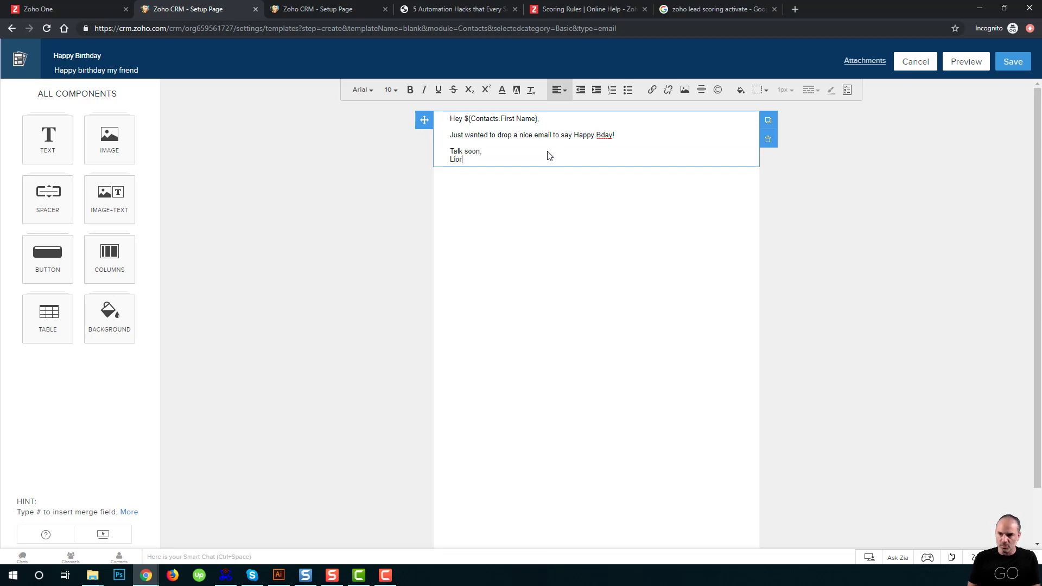
- Add a 'Sent from my iPhone' line below the signature
left_click(494, 159)
key("Return")
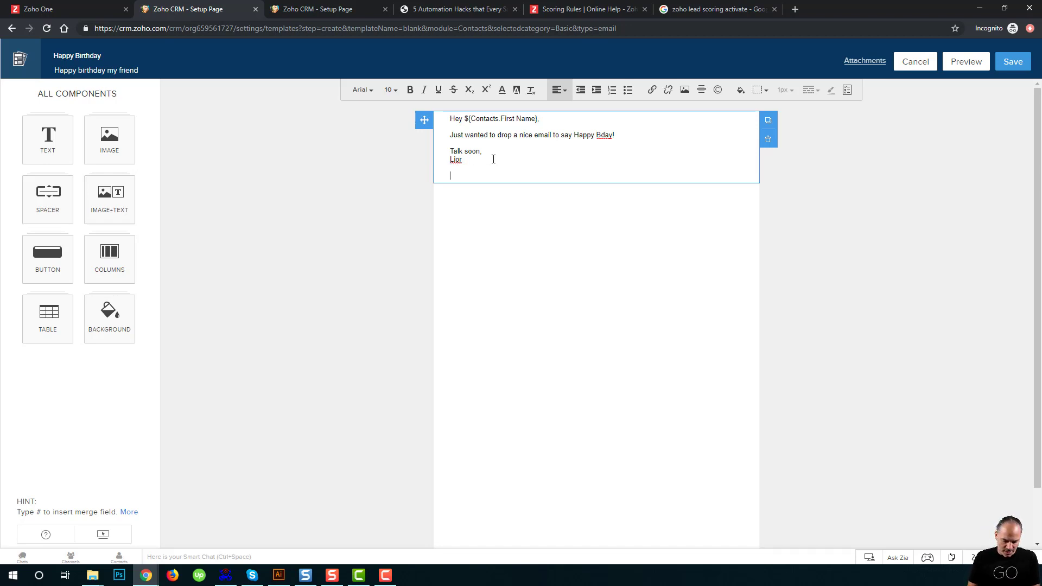
type("Sent from my iPhone")
left_click(513, 161)
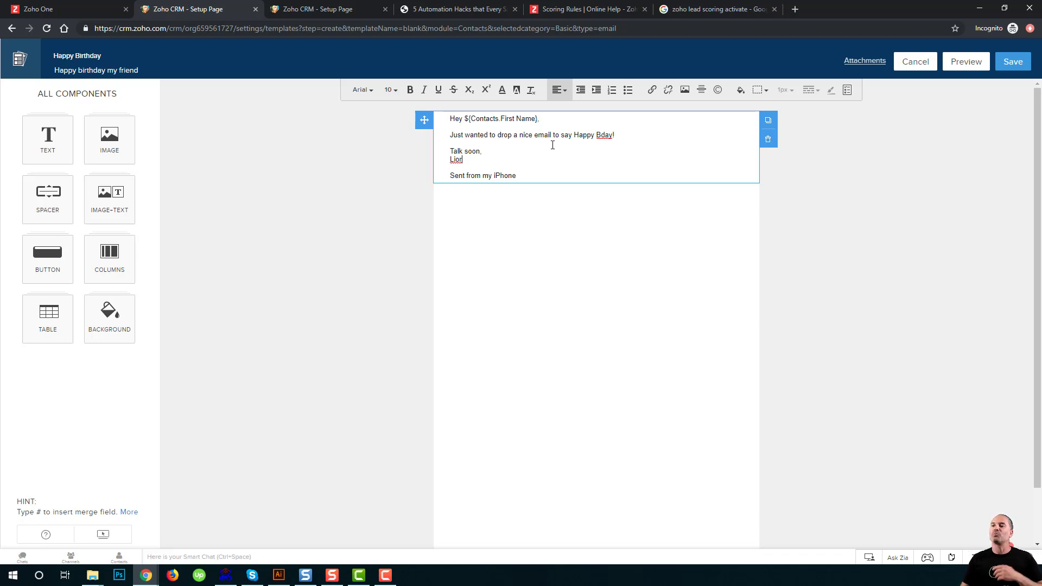
- Save the Happy Birthday template into a chosen folder
left_click(1013, 63)
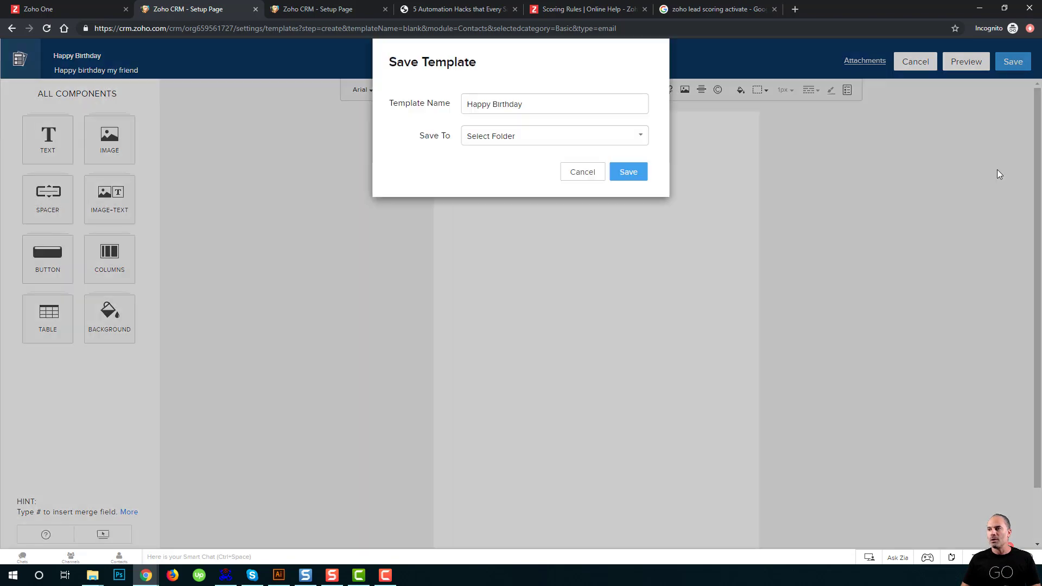
left_click(626, 175)
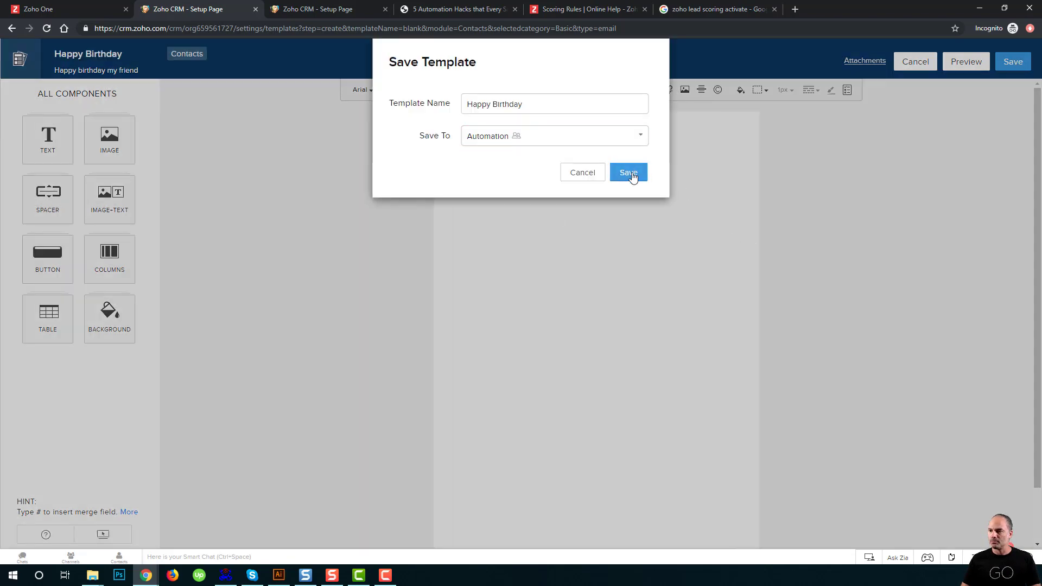
left_click(635, 174)
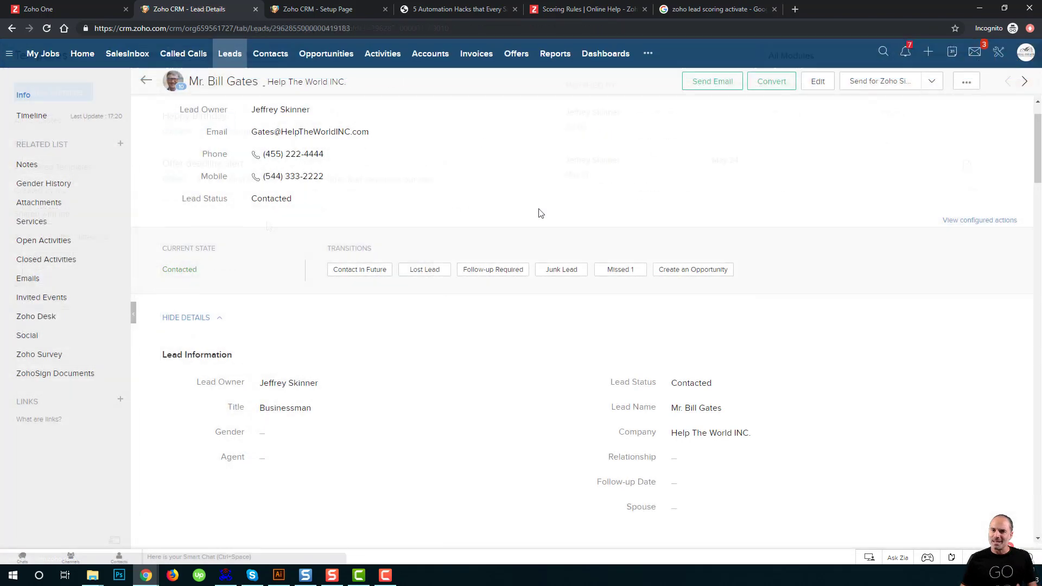